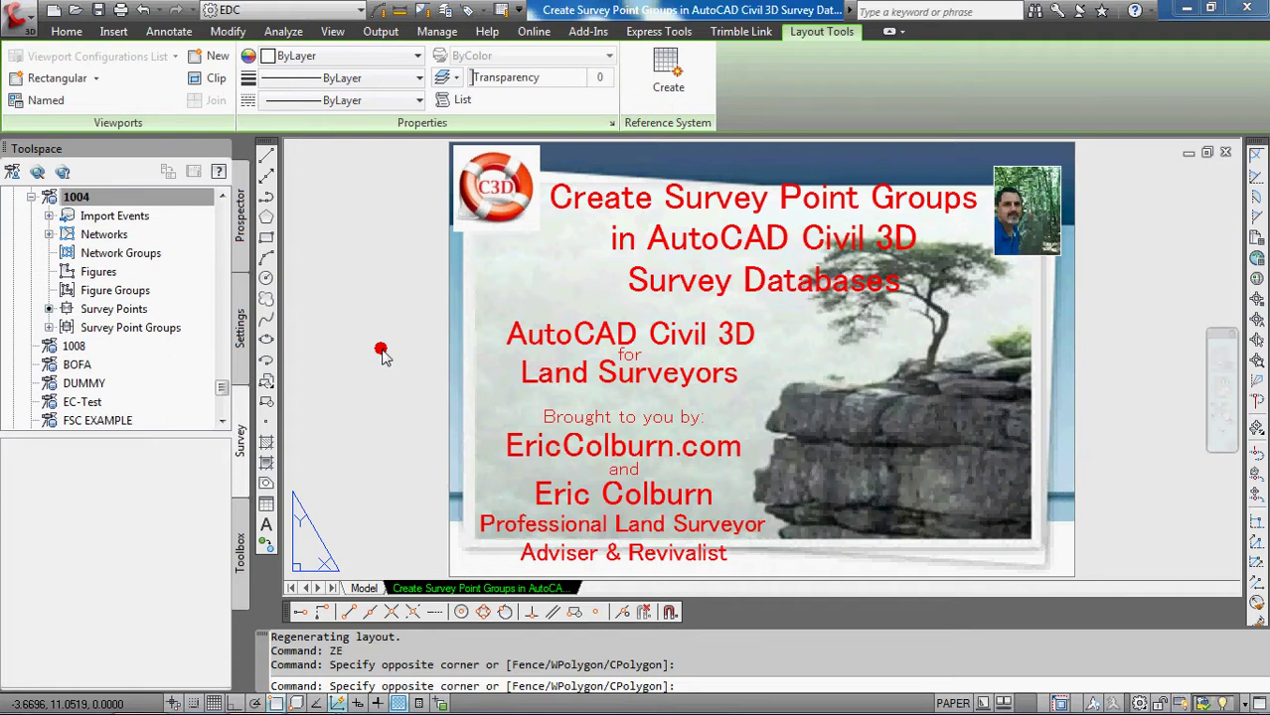
- Finish the pending layout selection and expand database 1004's Survey Point Groups
{"action": "left_click_drag", "start_coordinate": [382, 355], "coordinate": [403, 352]}
{"action": "left_click", "coordinate": [356, 348]}
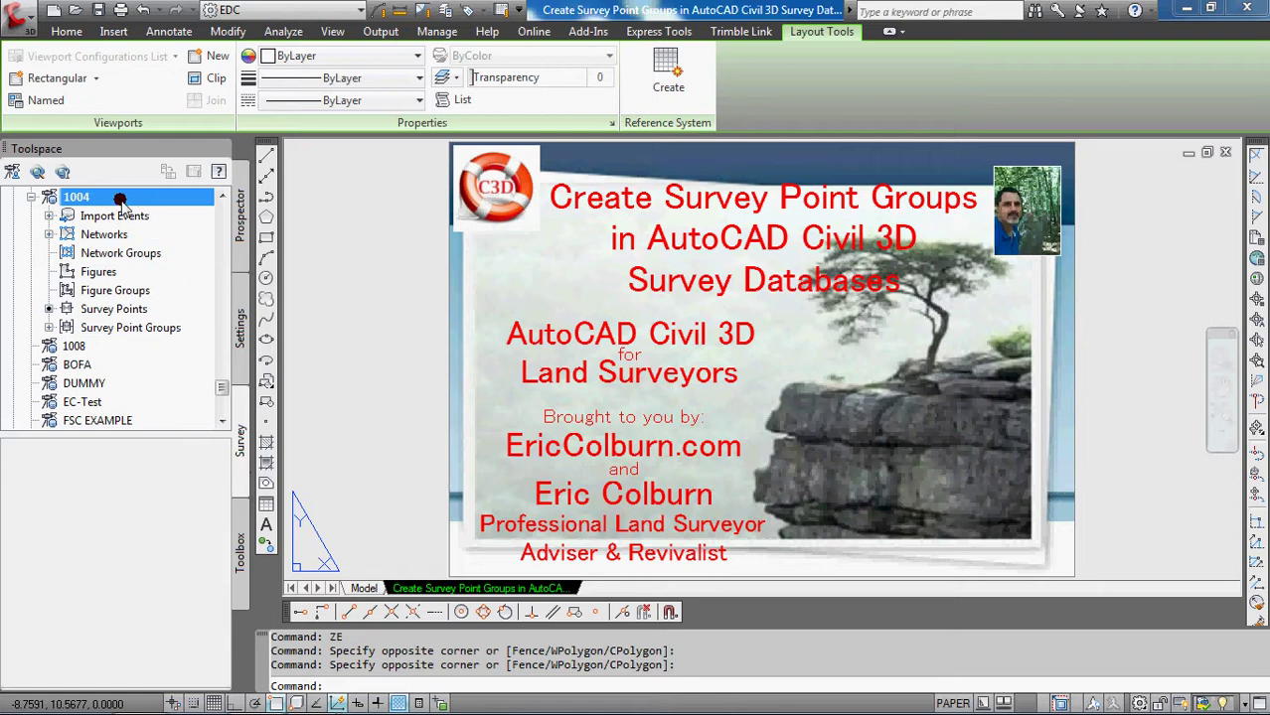
{"action": "mouse_move", "coordinate": [121, 201]}
{"action": "left_click", "coordinate": [49, 326]}
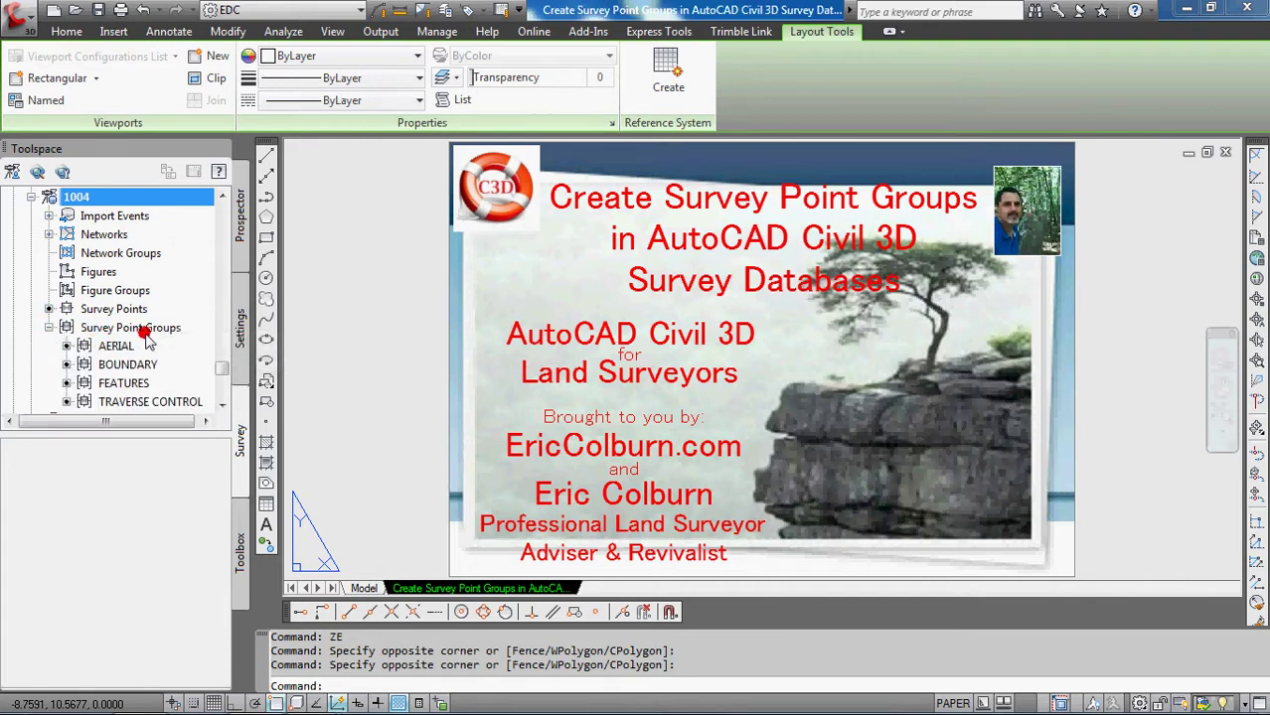
{"action": "mouse_move", "coordinate": [197, 390]}
{"action": "mouse_move", "coordinate": [174, 333]}
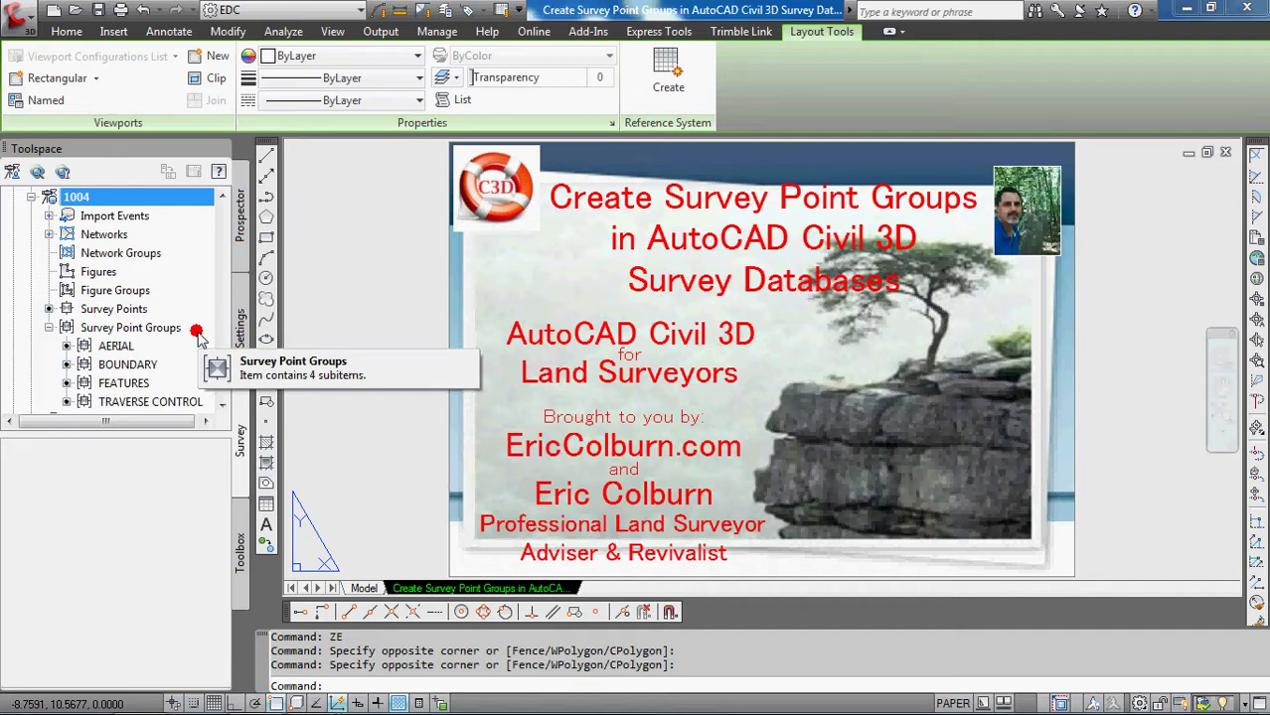
- Preview the AERIAL, BOUNDARY, FEATURES and TRAVERSE CONTROL groups, then list their counts (11, 91, 65, 33)
{"action": "left_click", "coordinate": [138, 346]}
{"action": "left_click", "coordinate": [167, 365]}
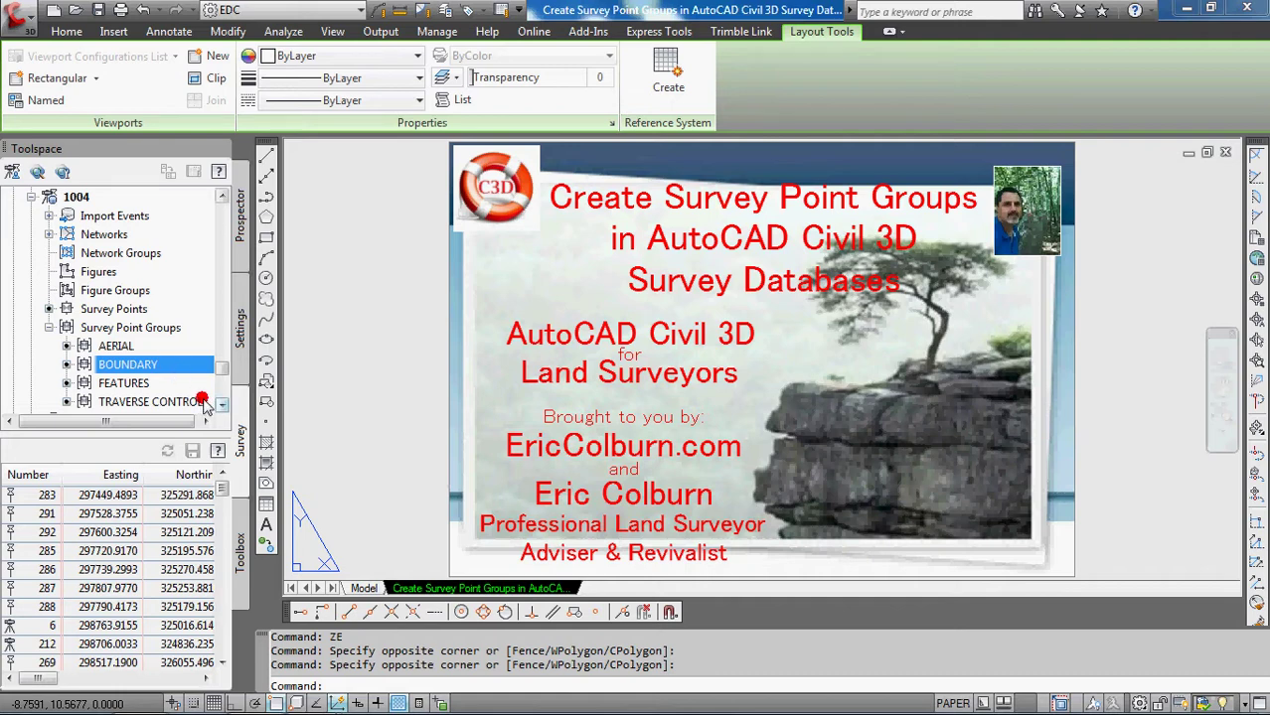
{"action": "left_click", "coordinate": [164, 384]}
{"action": "left_click", "coordinate": [175, 403]}
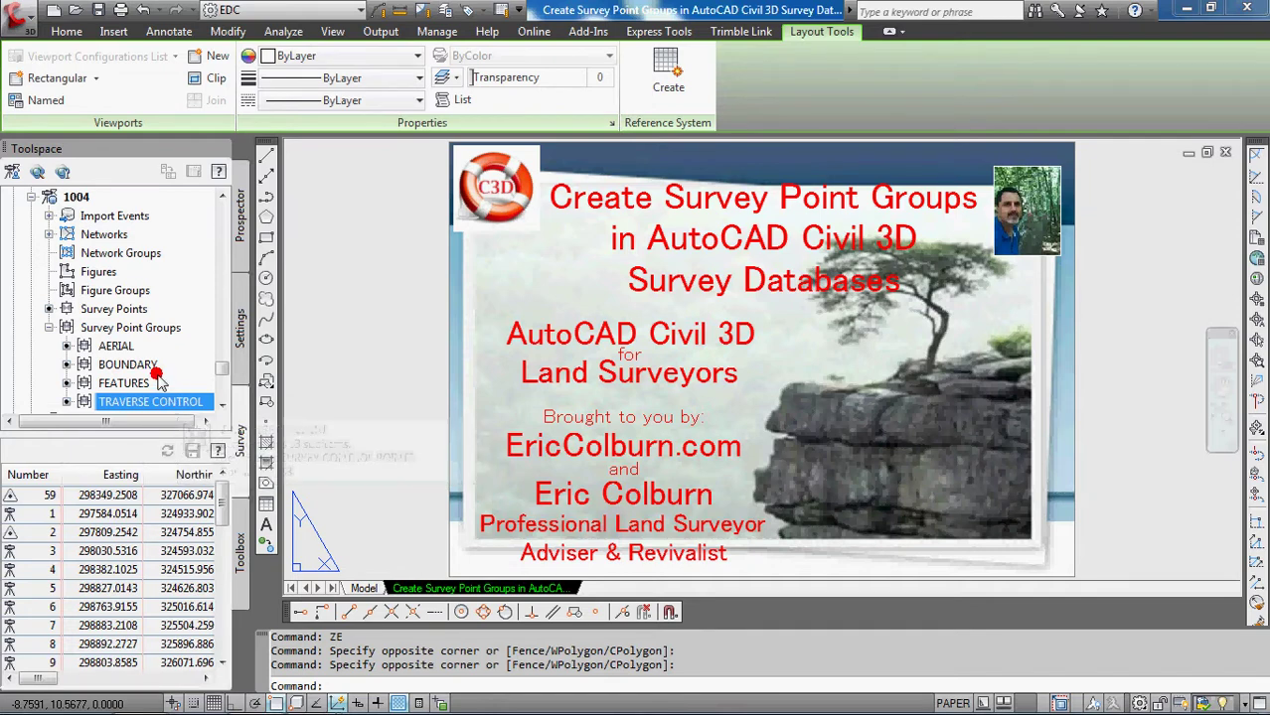
{"action": "left_click", "coordinate": [179, 328]}
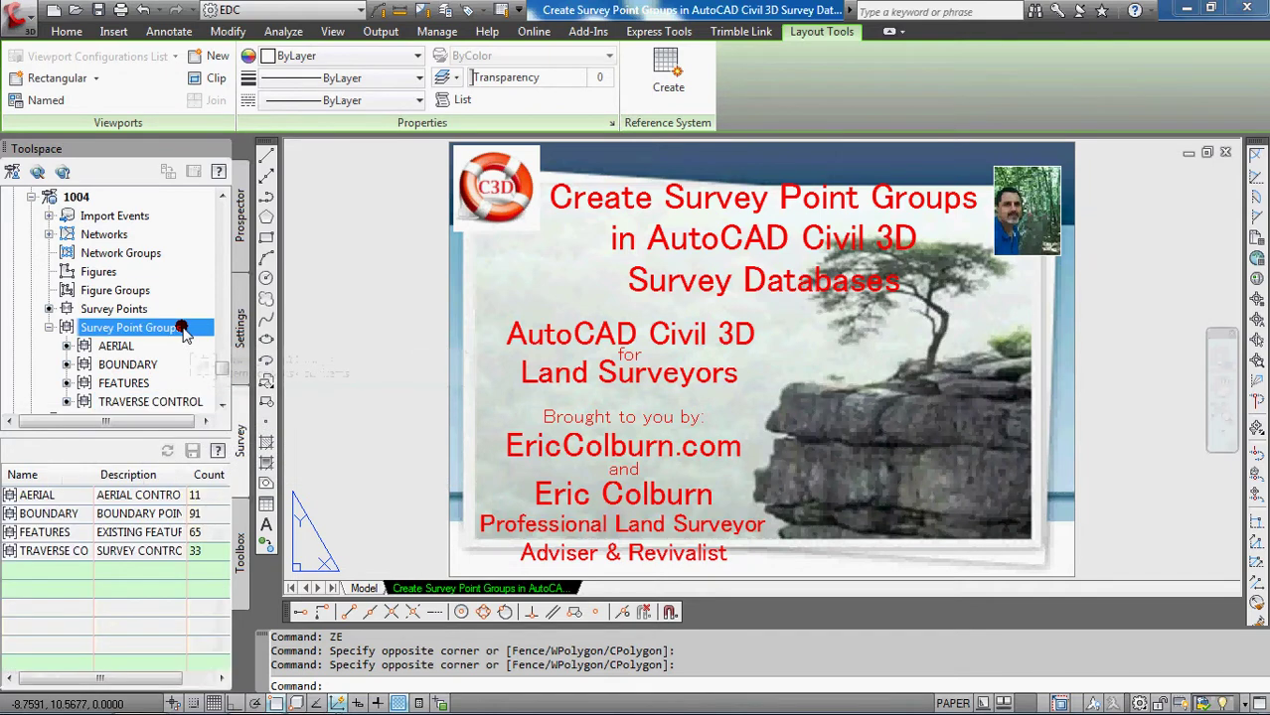
- Start a new survey point group and name it NEW
{"action": "right_click", "coordinate": [193, 329]}
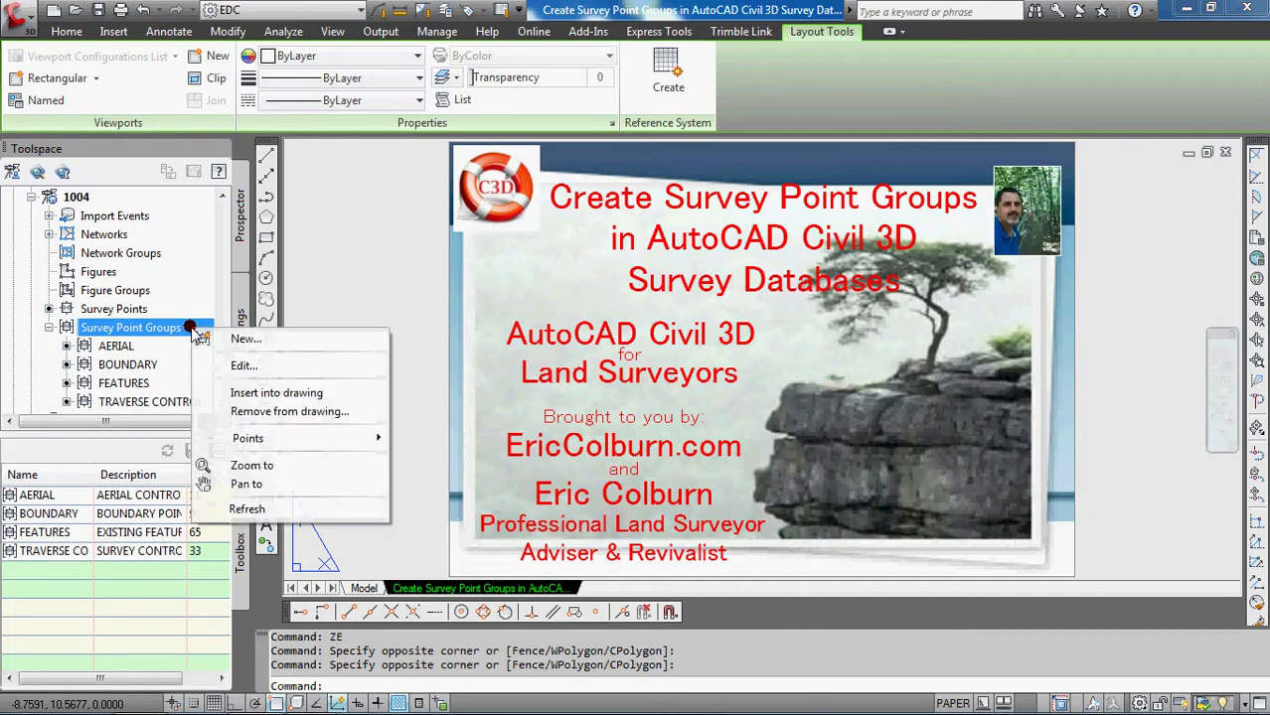
{"action": "left_click", "coordinate": [263, 338]}
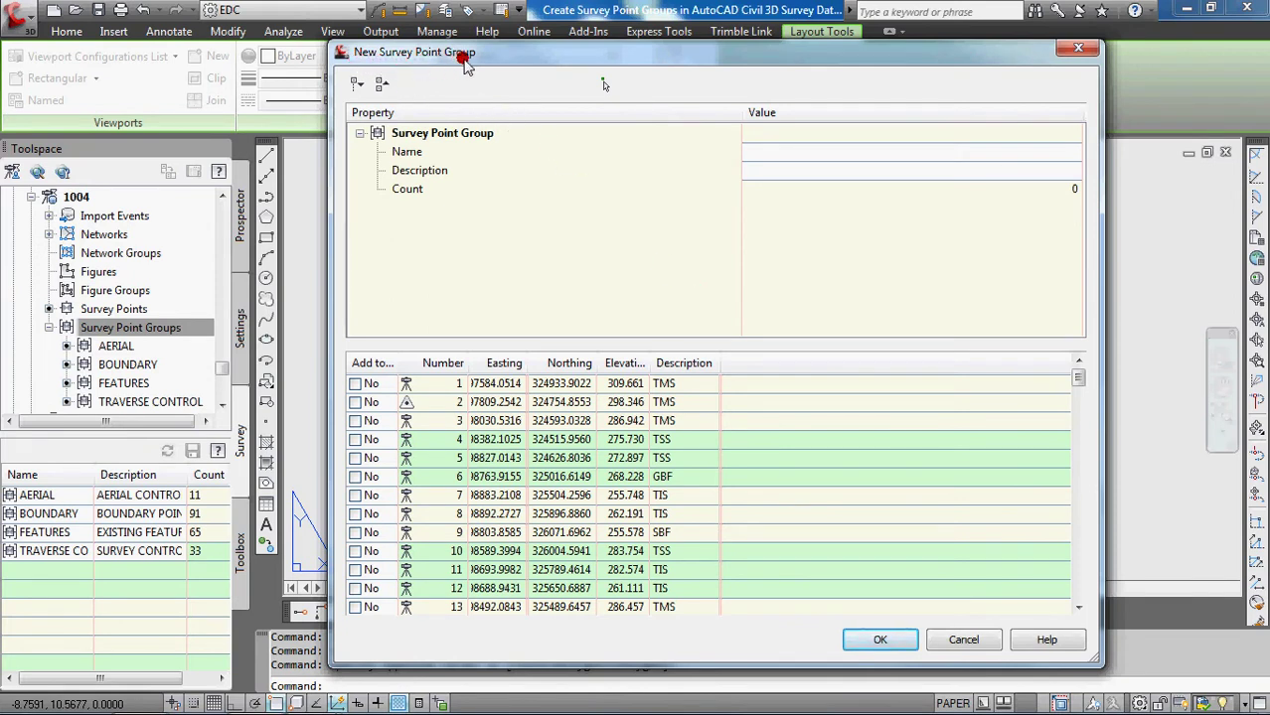
{"action": "left_click", "coordinate": [790, 152]}
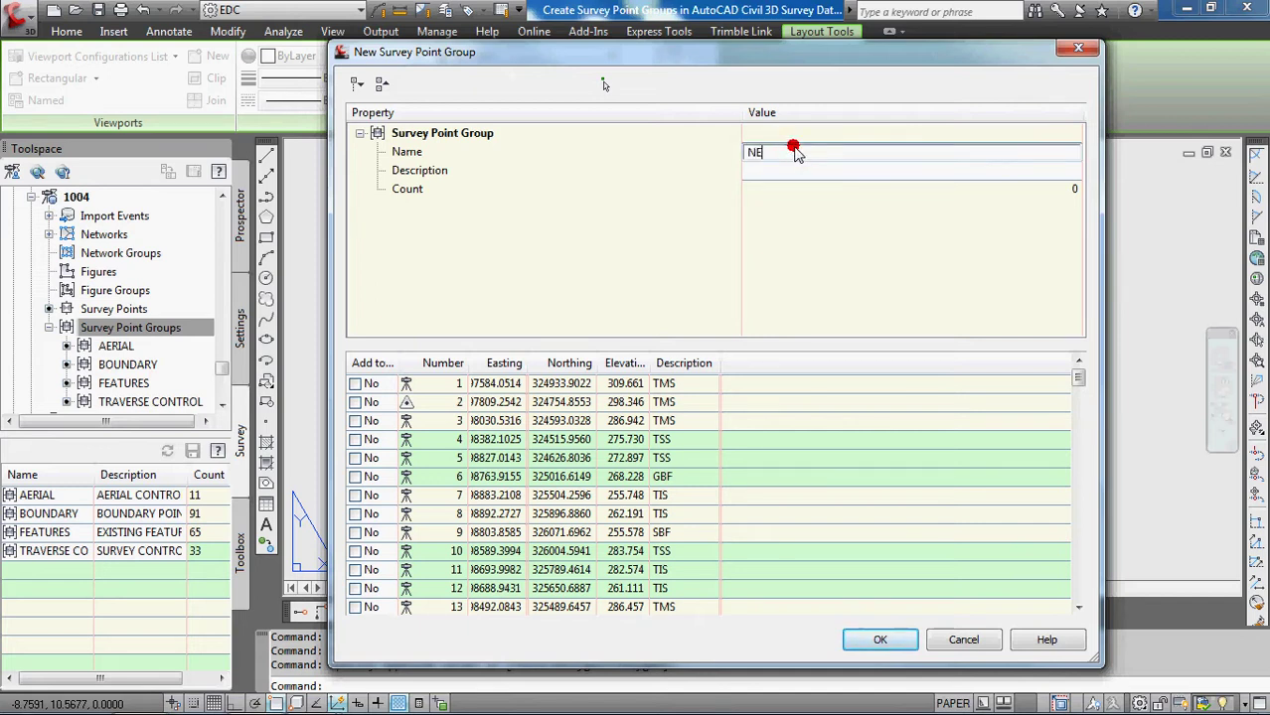
{"action": "left_click", "coordinate": [772, 171]}
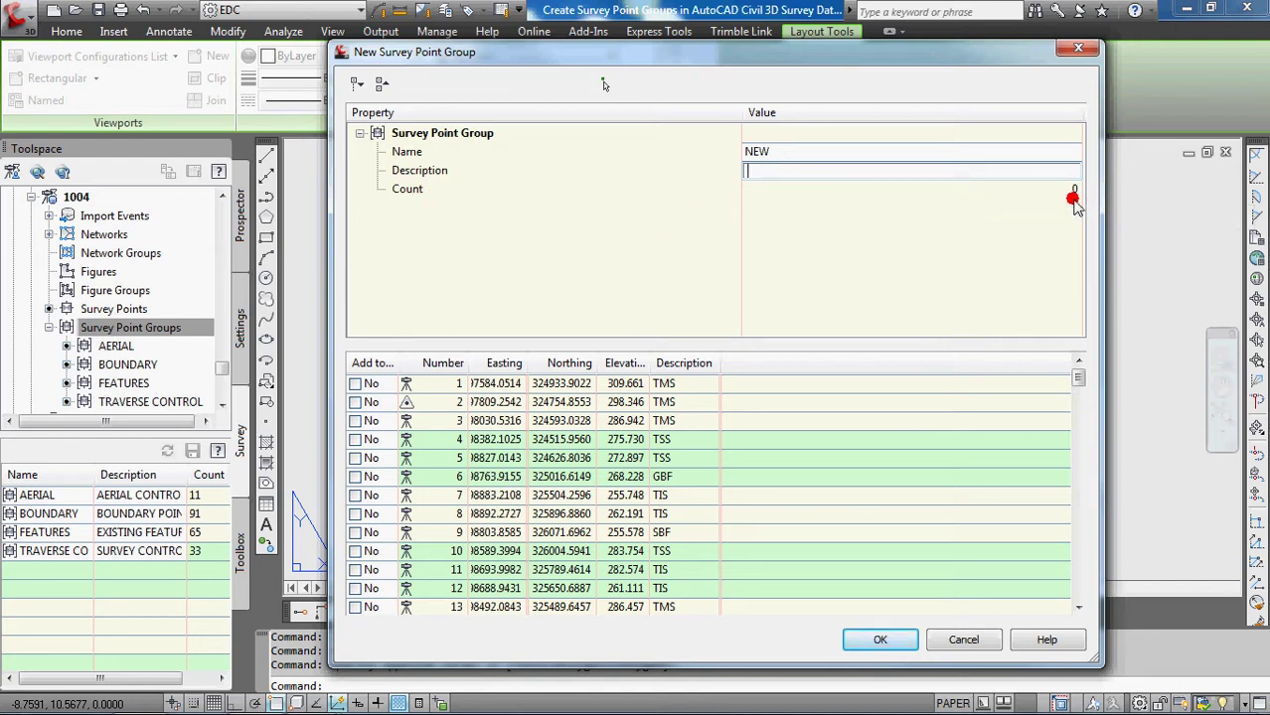
- Tick points 1, 2, 3 and 4 to add them to the NEW group
{"action": "left_click", "coordinate": [789, 400]}
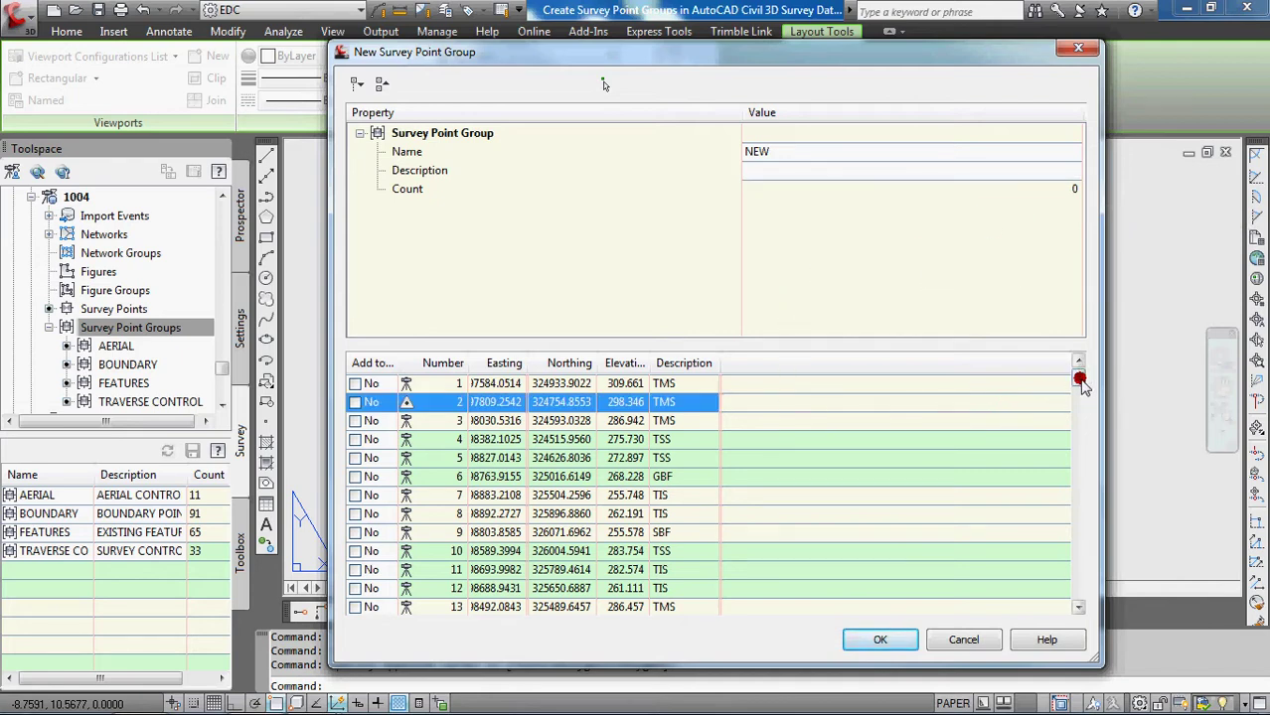
{"action": "mouse_move", "coordinate": [1078, 378]}
{"action": "left_mouse_down"}
{"action": "mouse_move", "coordinate": [1080, 587]}
{"action": "mouse_move", "coordinate": [1080, 364]}
{"action": "left_mouse_up"}
{"action": "left_click", "coordinate": [354, 383]}
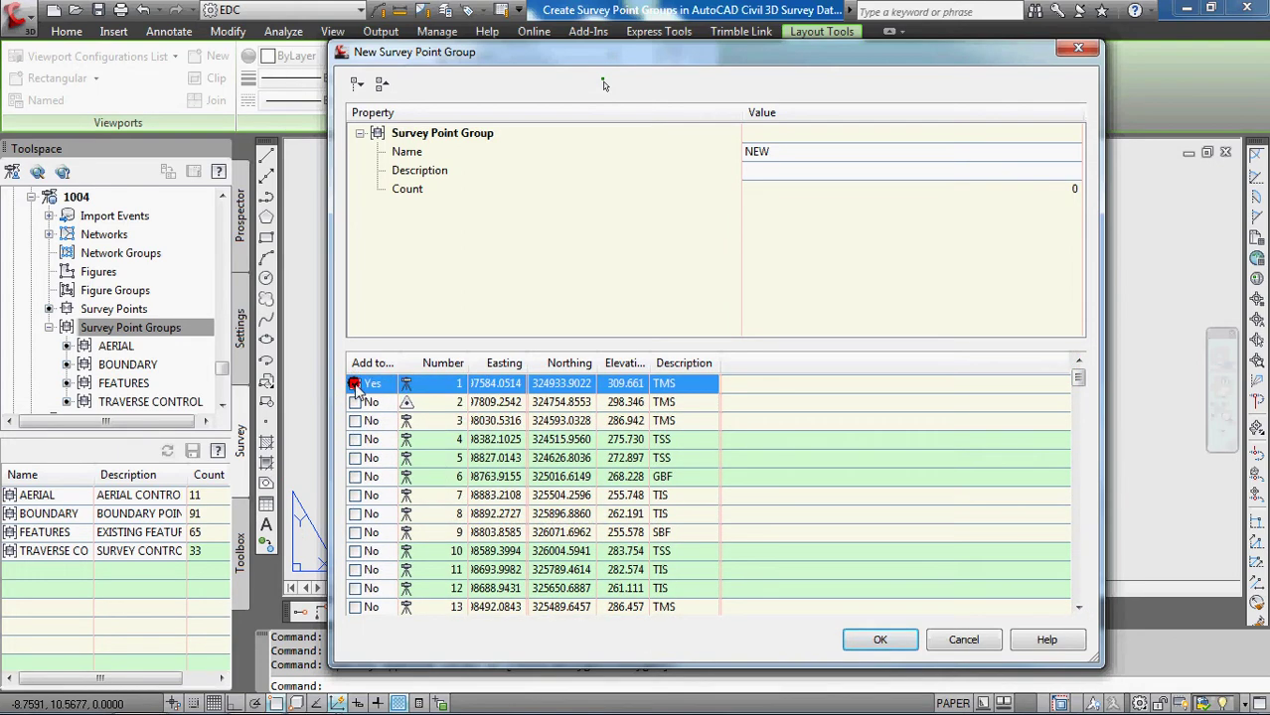
{"action": "left_click", "coordinate": [355, 402]}
{"action": "left_click", "coordinate": [355, 420]}
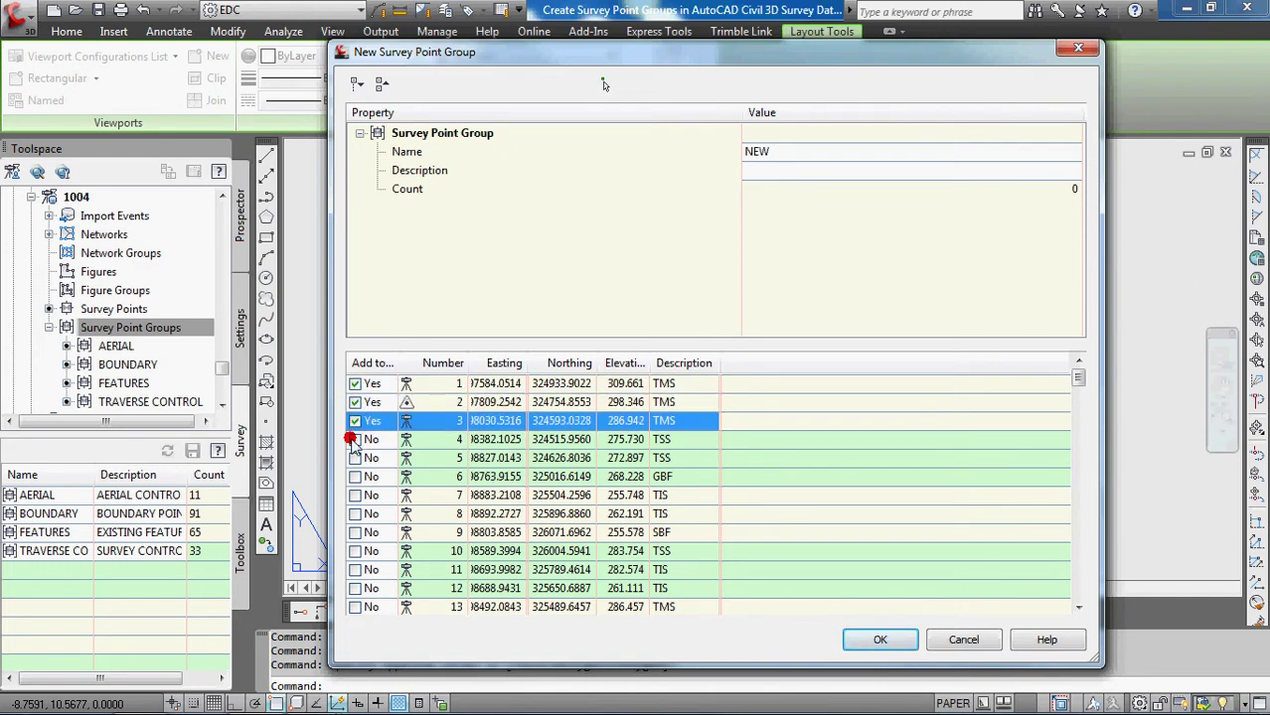
{"action": "left_click", "coordinate": [355, 440]}
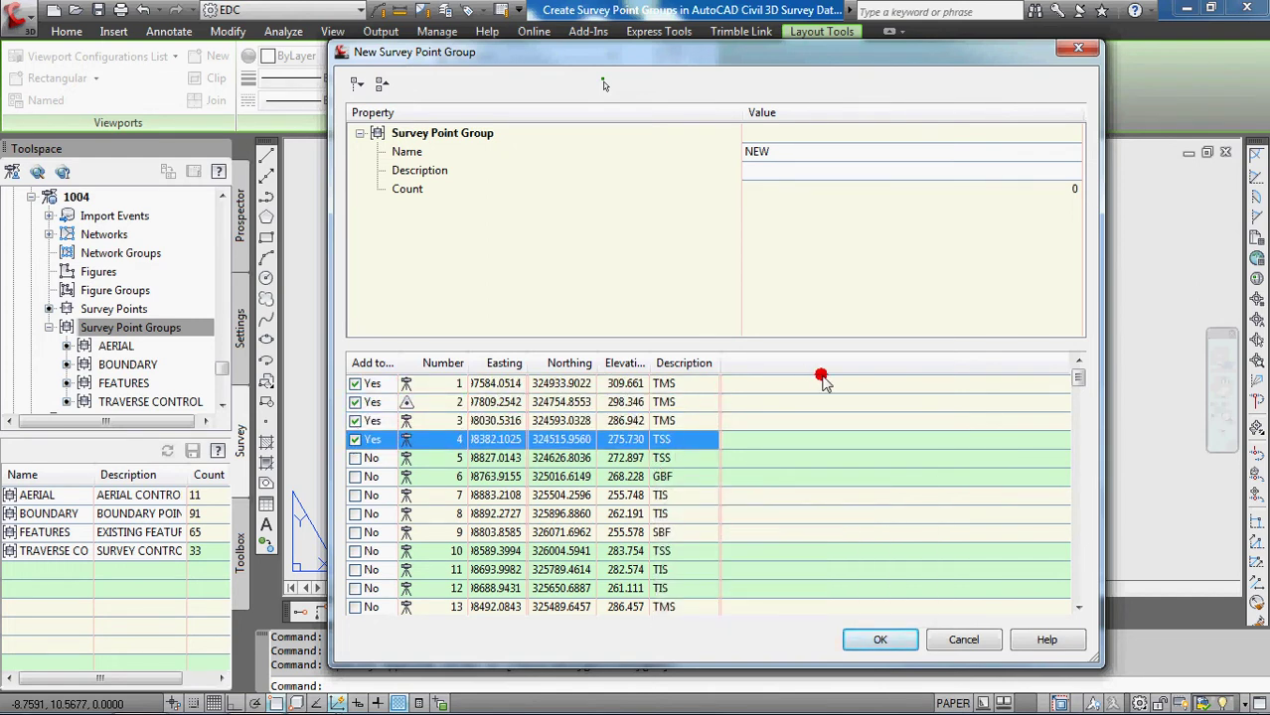
{"action": "mouse_move", "coordinate": [824, 382]}
{"action": "mouse_move", "coordinate": [714, 394]}
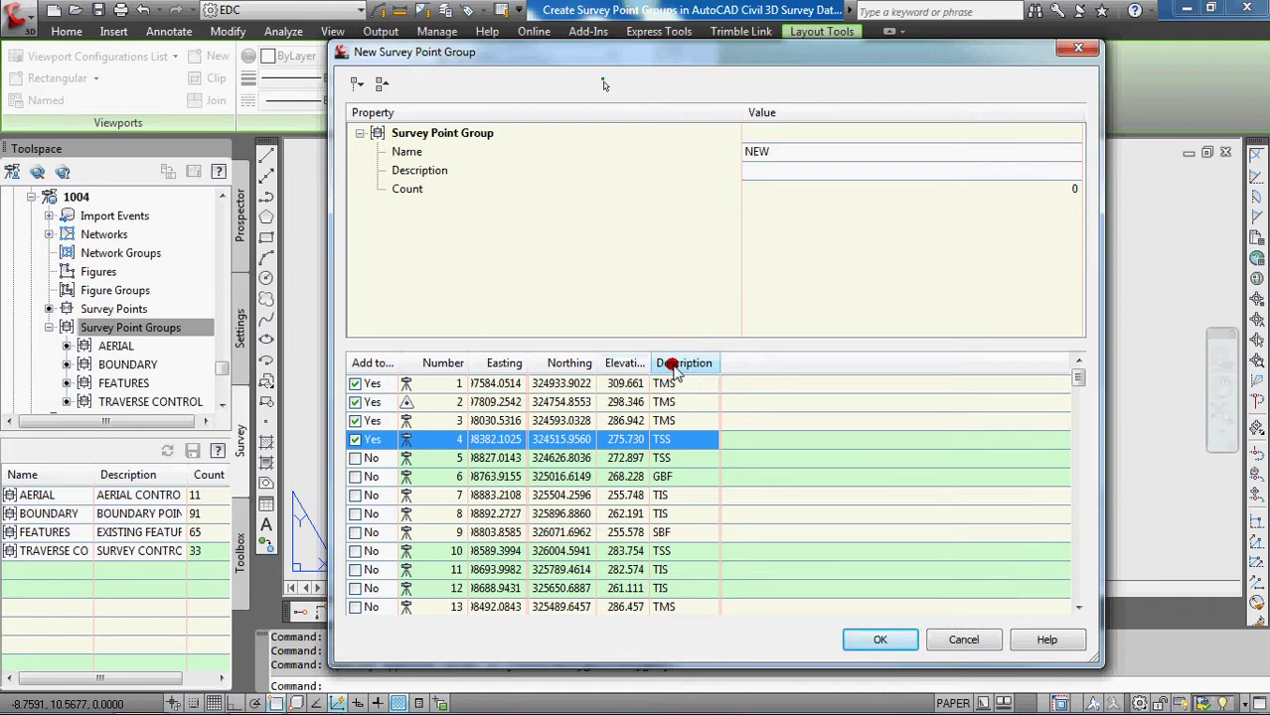
- Sort the points by description and tick the F points 285–288 for NEW
{"action": "left_click", "coordinate": [686, 363]}
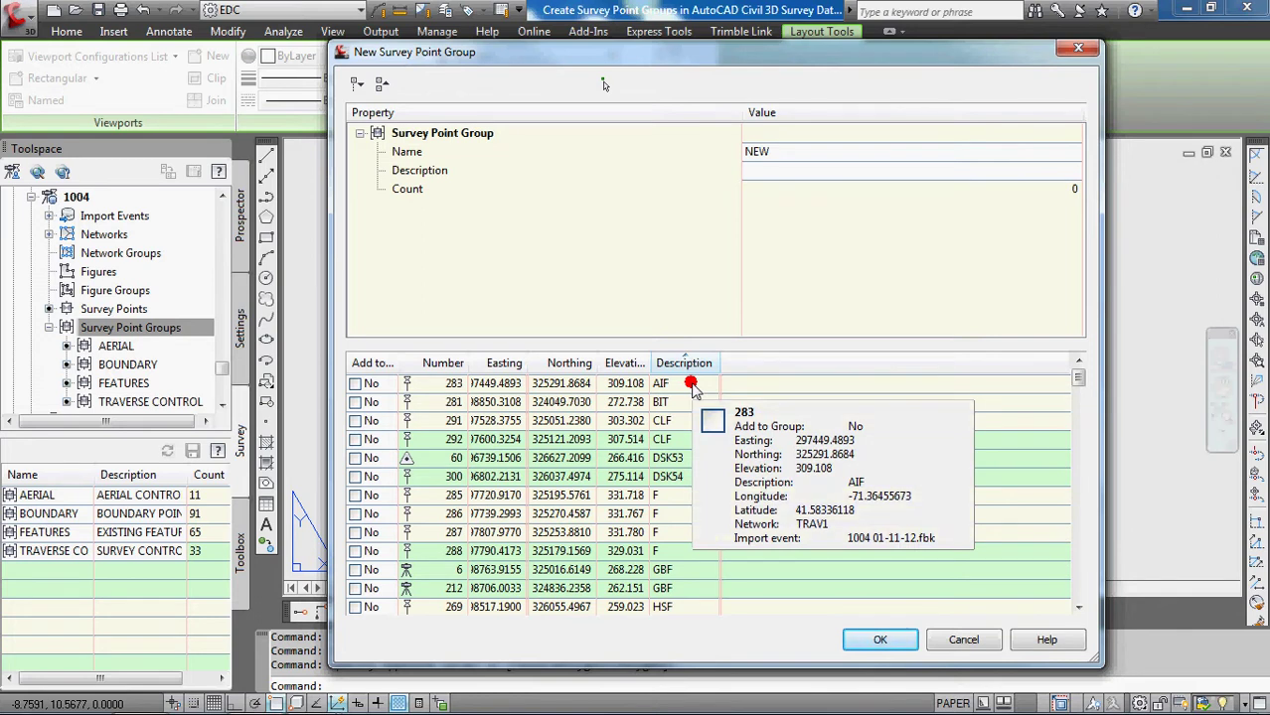
{"action": "left_click", "coordinate": [357, 495]}
{"action": "left_click", "coordinate": [357, 514]}
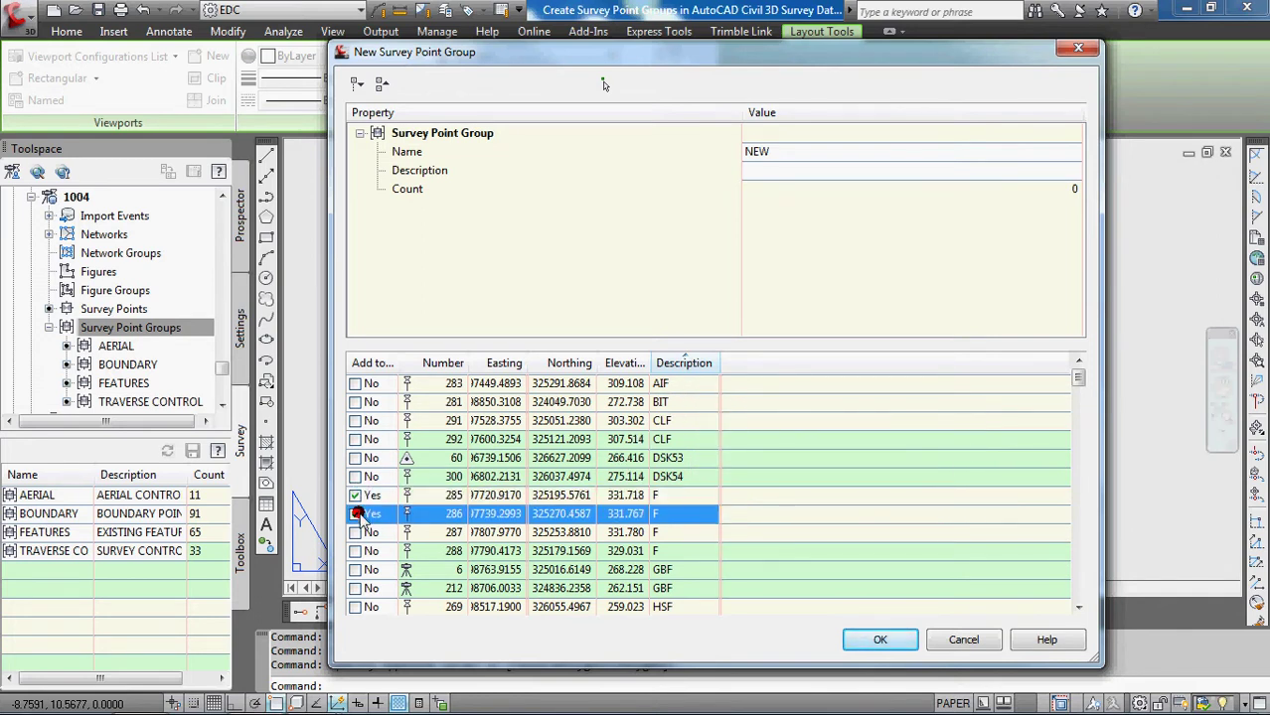
{"action": "left_click", "coordinate": [355, 533]}
{"action": "left_click", "coordinate": [355, 551]}
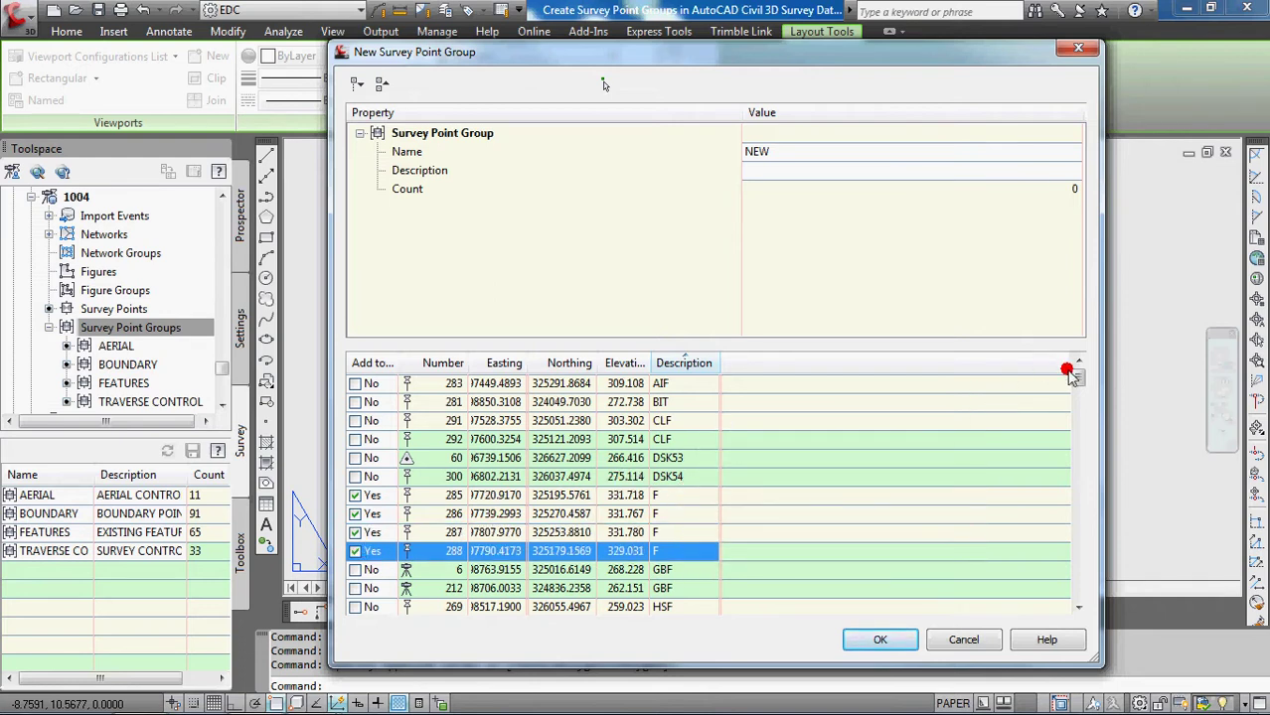
{"action": "left_click_drag", "start_coordinate": [1079, 378], "coordinate": [1079, 396]}
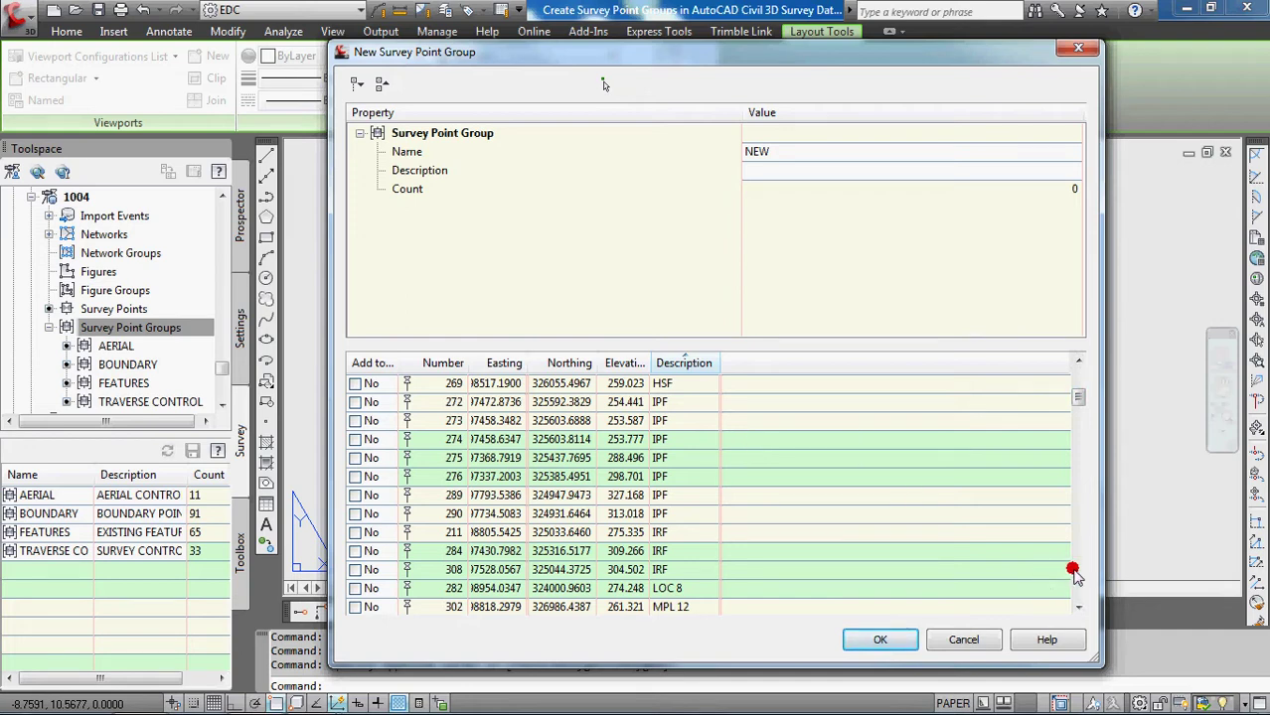
- Shift-select points 272 through 308 and mark all ten Yes for the NEW group
{"action": "left_click", "coordinate": [1079, 605]}
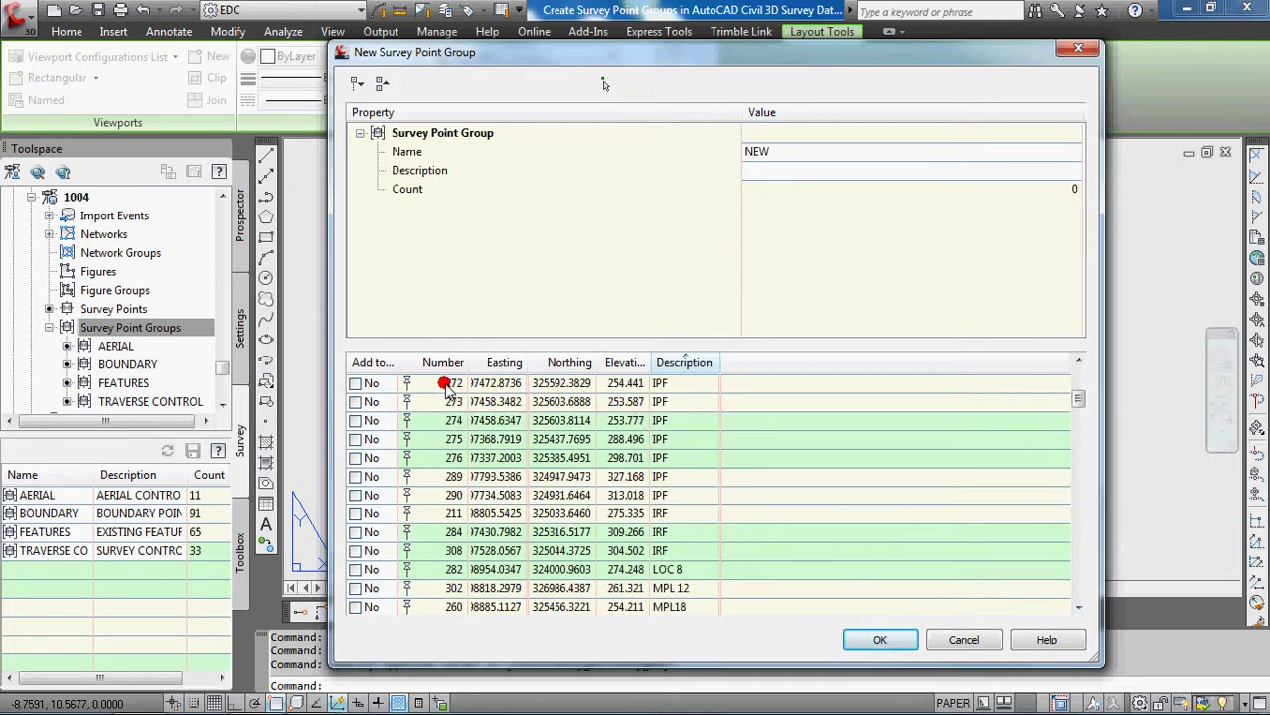
{"action": "left_click", "coordinate": [611, 387]}
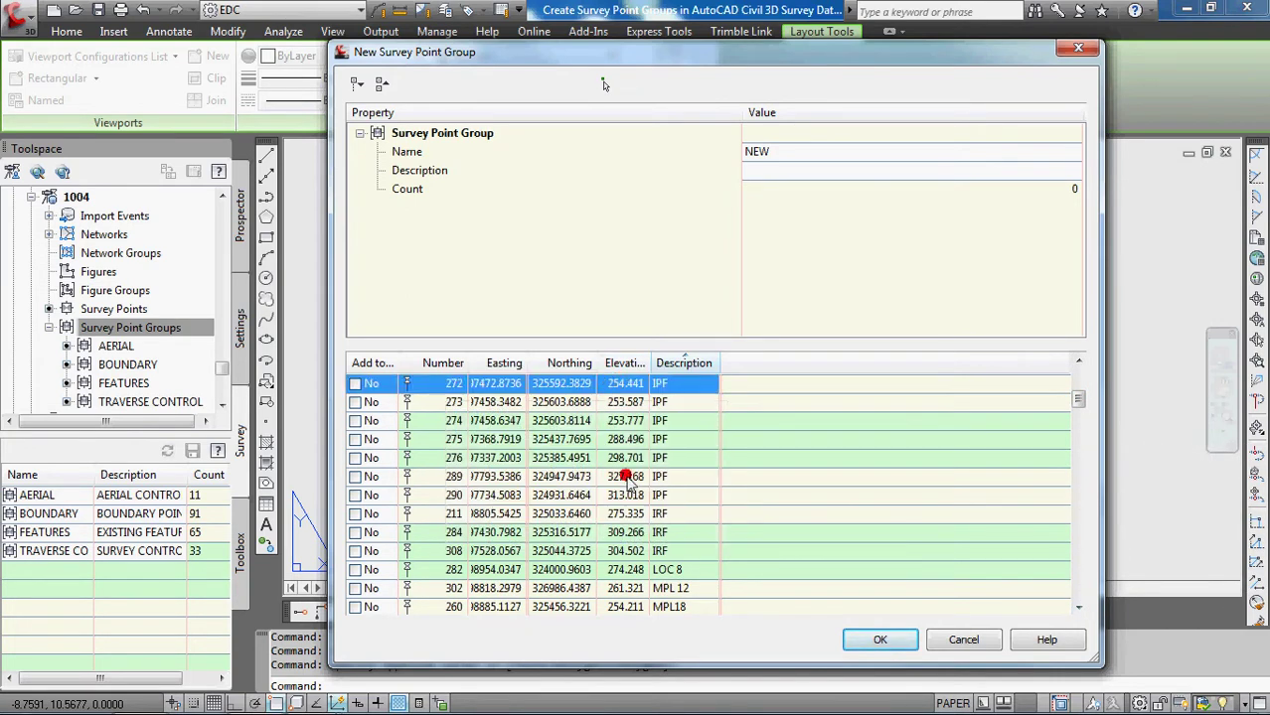
{"action": "left_click", "coordinate": [640, 550]}
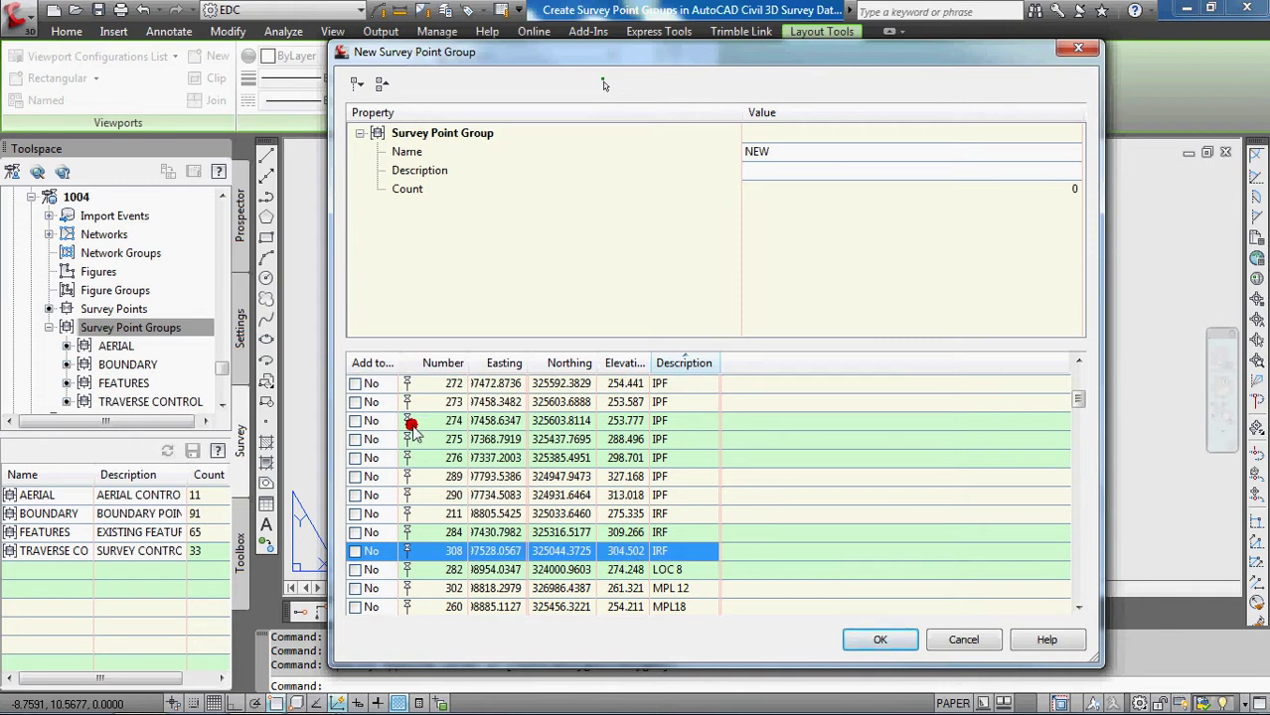
{"action": "left_click", "coordinate": [387, 383]}
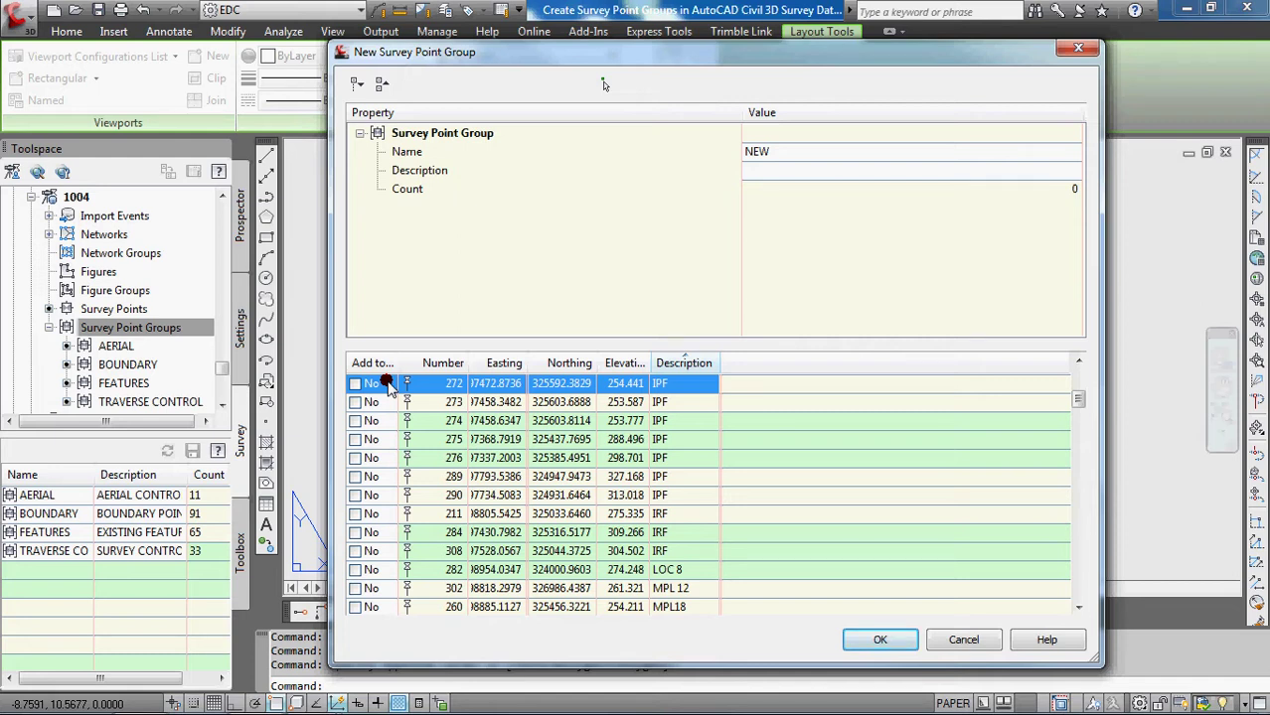
{"action": "left_click", "coordinate": [383, 552], "text": "shift"}
{"action": "mouse_move", "coordinate": [382, 553]}
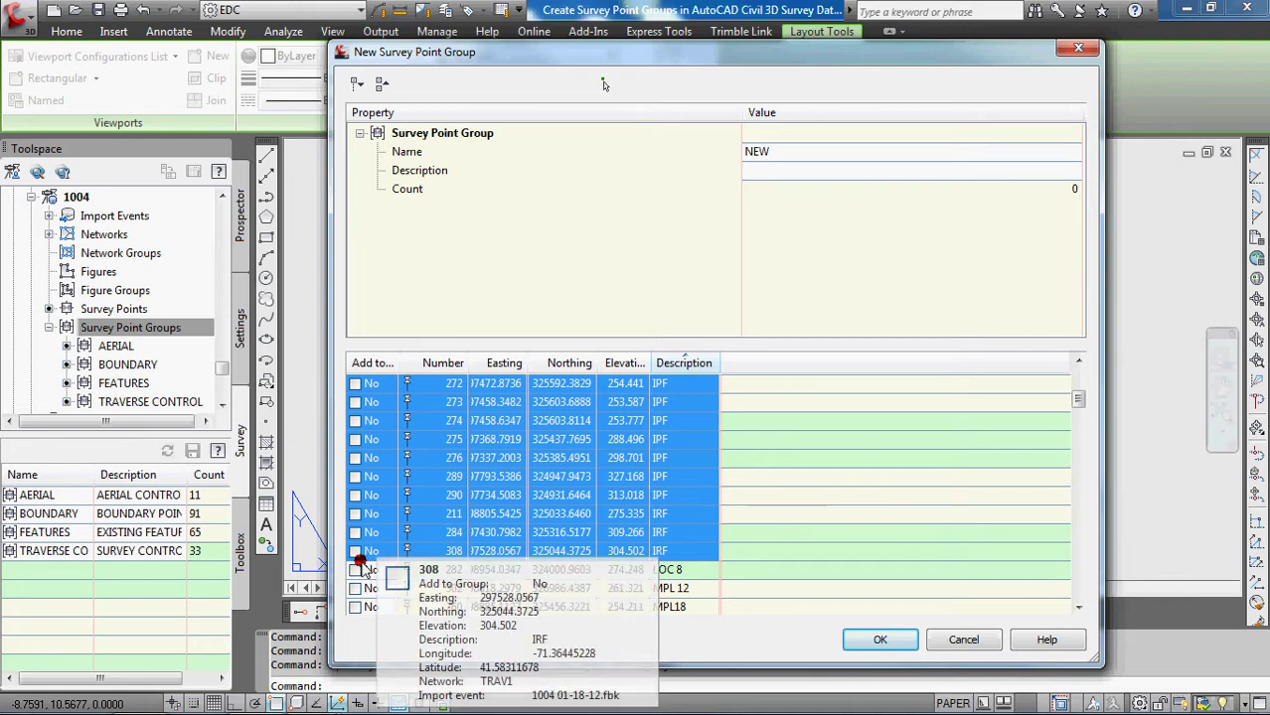
{"action": "left_click", "coordinate": [355, 439]}
{"action": "mouse_move", "coordinate": [360, 445]}
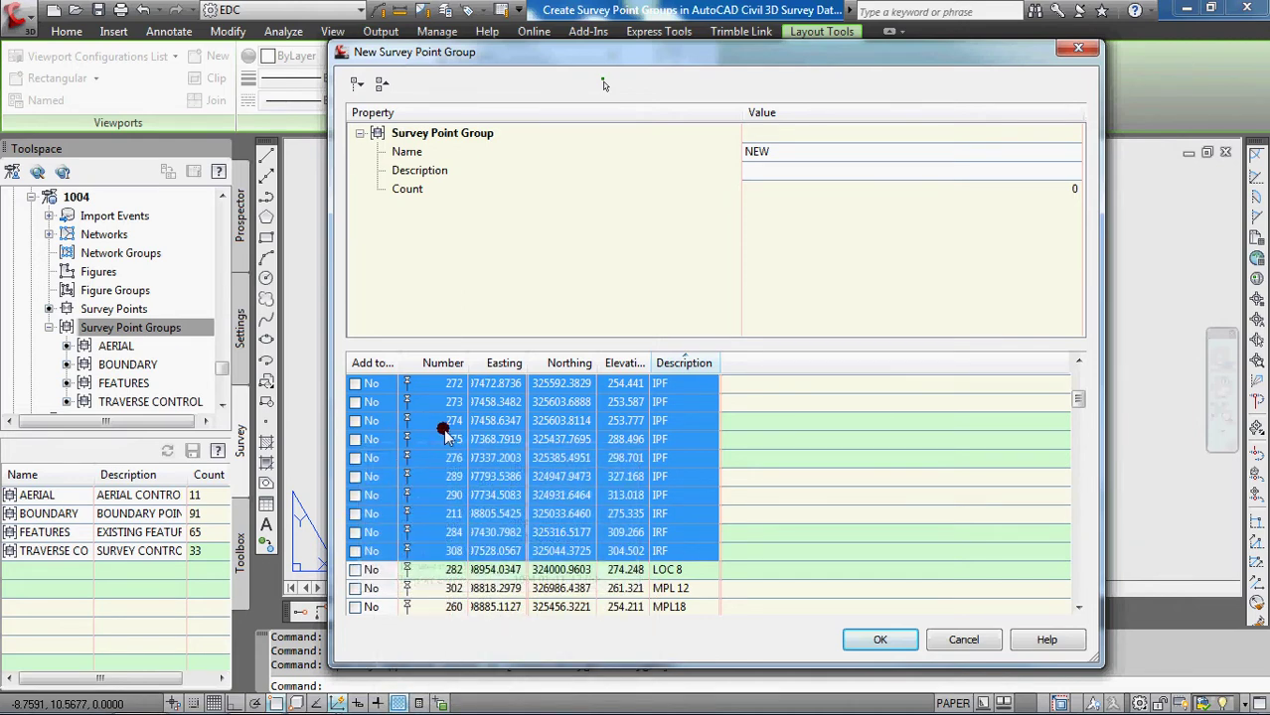
{"action": "mouse_move", "coordinate": [444, 435]}
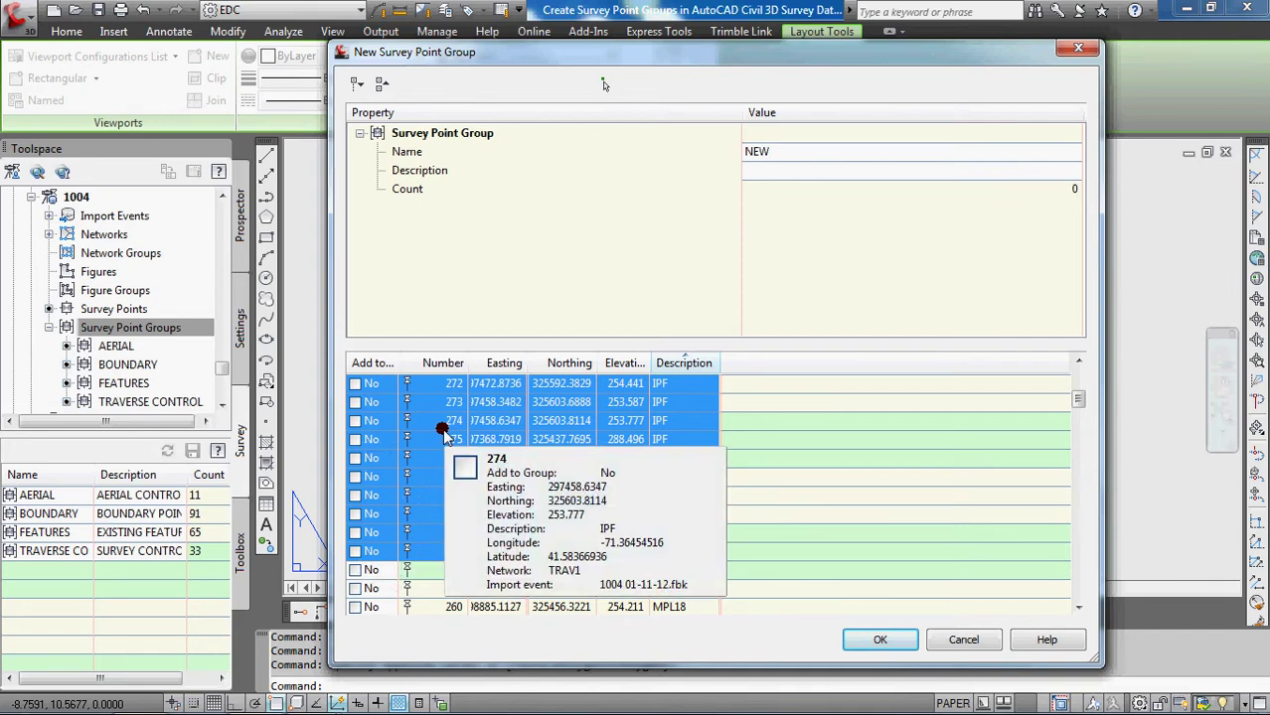
{"action": "left_click", "coordinate": [355, 420]}
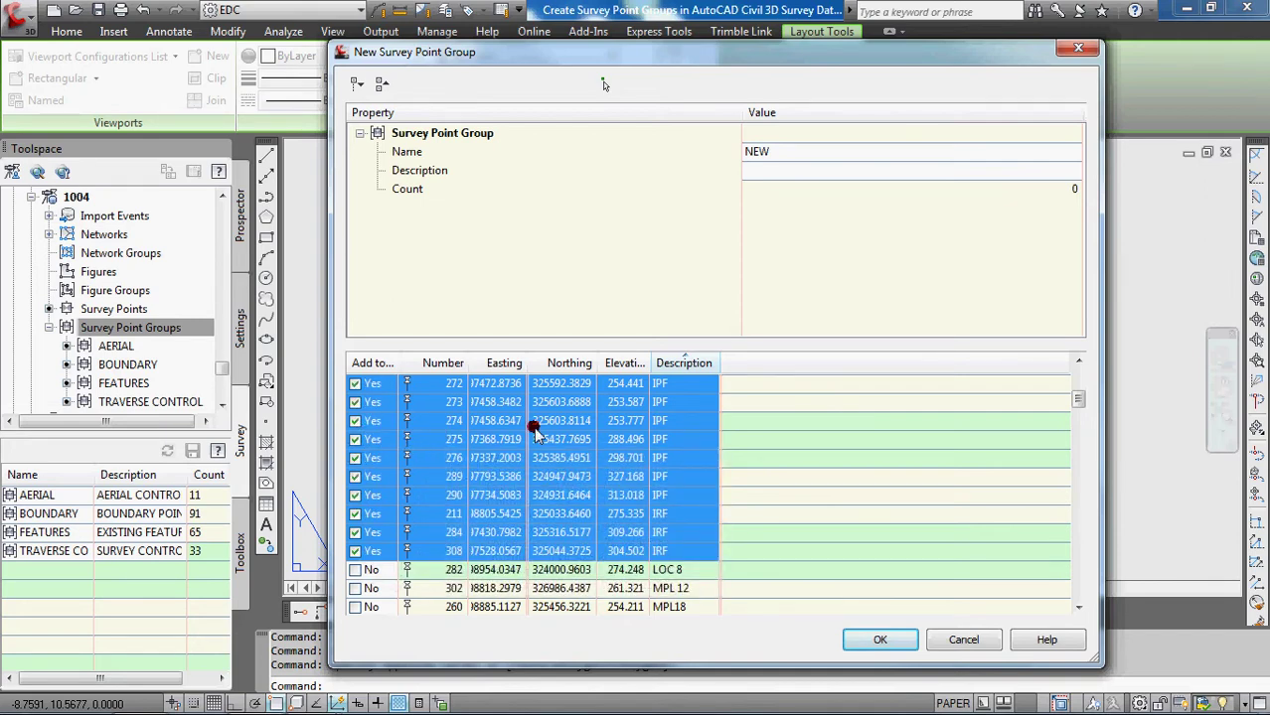
{"action": "left_click", "coordinate": [762, 426]}
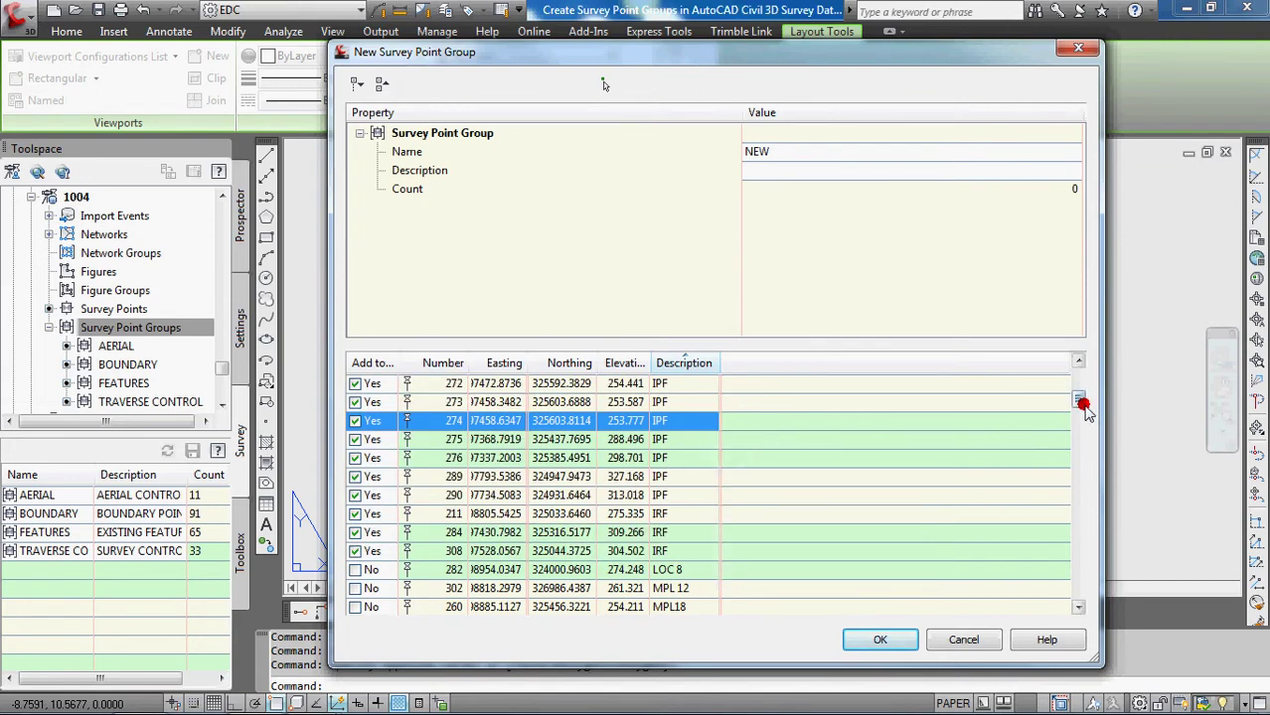
- Ctrl-select points 282, 260, 213, 214, 216, 217 and 219 in the point list
{"action": "left_click_drag", "start_coordinate": [1079, 401], "coordinate": [1084, 423]}
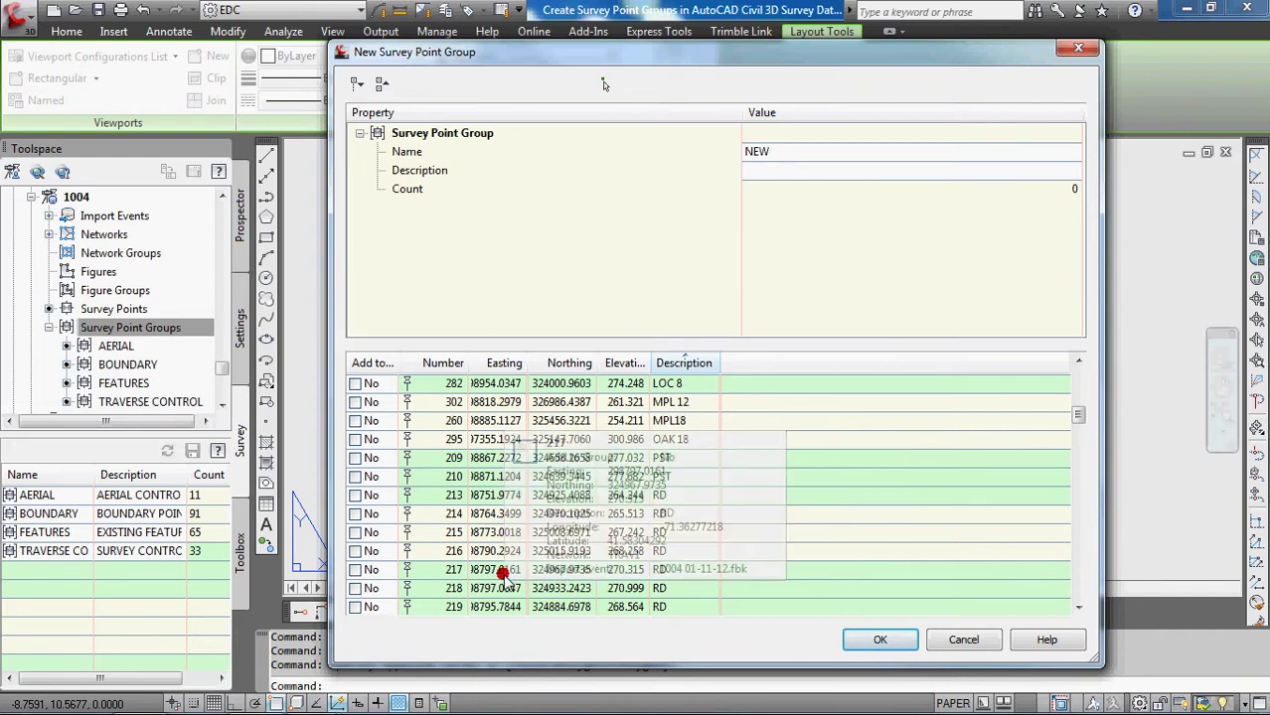
{"action": "left_click", "coordinate": [396, 387]}
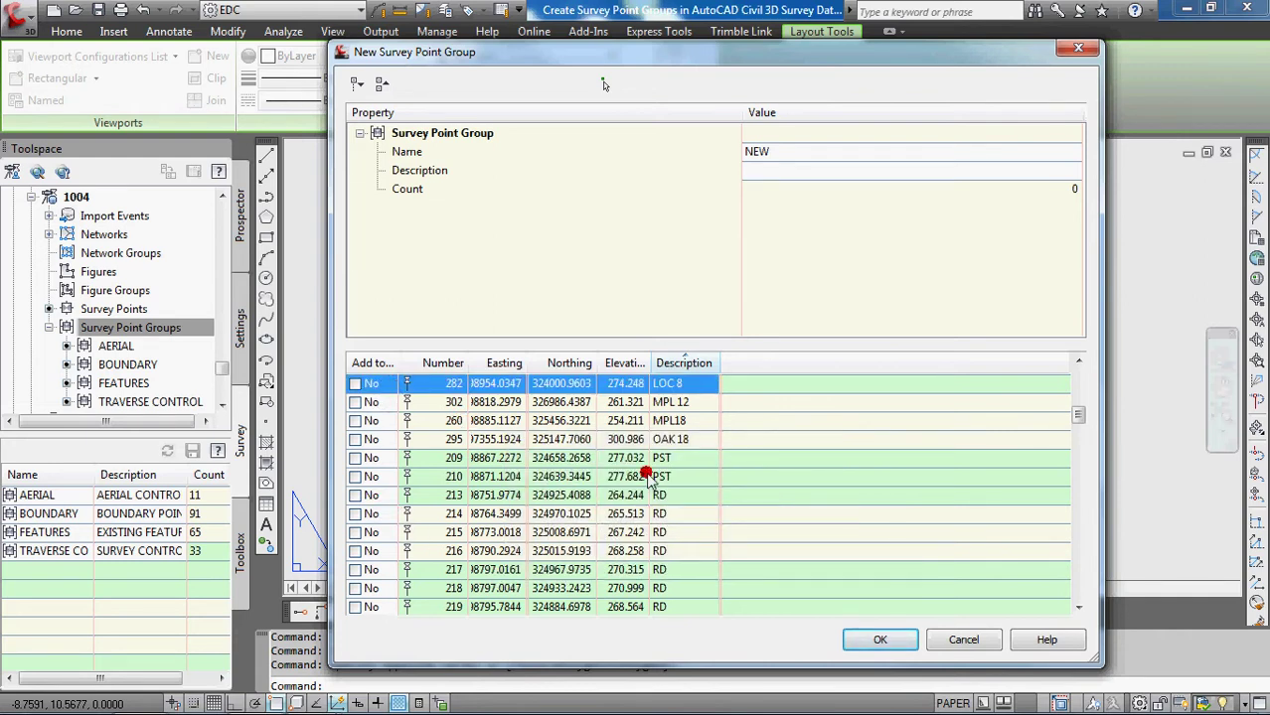
{"action": "mouse_move", "coordinate": [648, 479]}
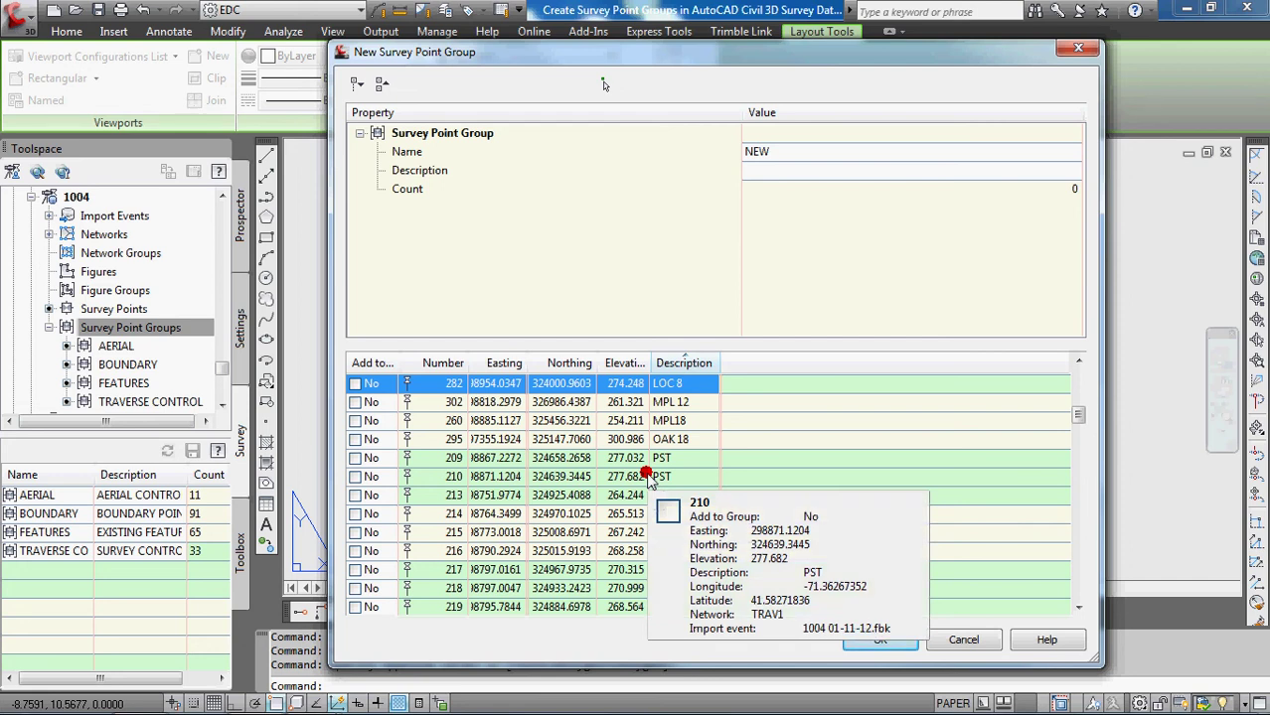
{"action": "left_click", "coordinate": [492, 422], "text": "ctrl"}
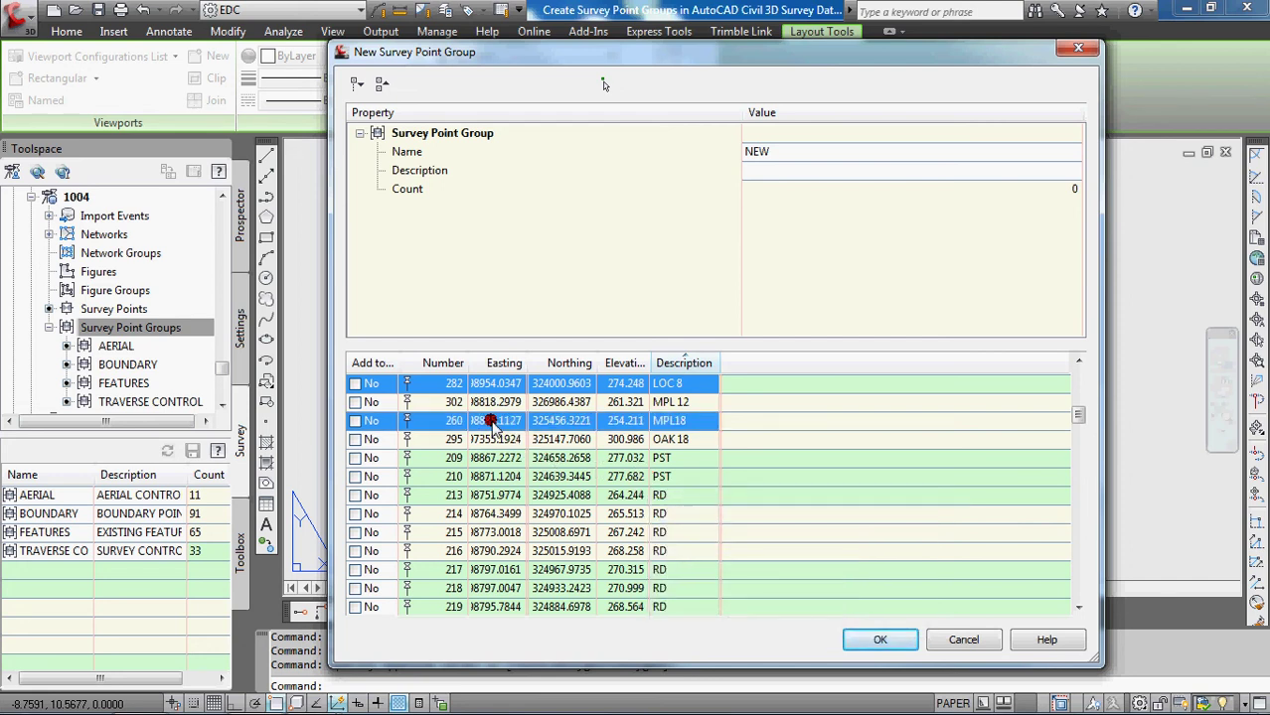
{"action": "left_click", "coordinate": [504, 494], "text": "ctrl"}
{"action": "left_click", "coordinate": [505, 512], "text": "ctrl"}
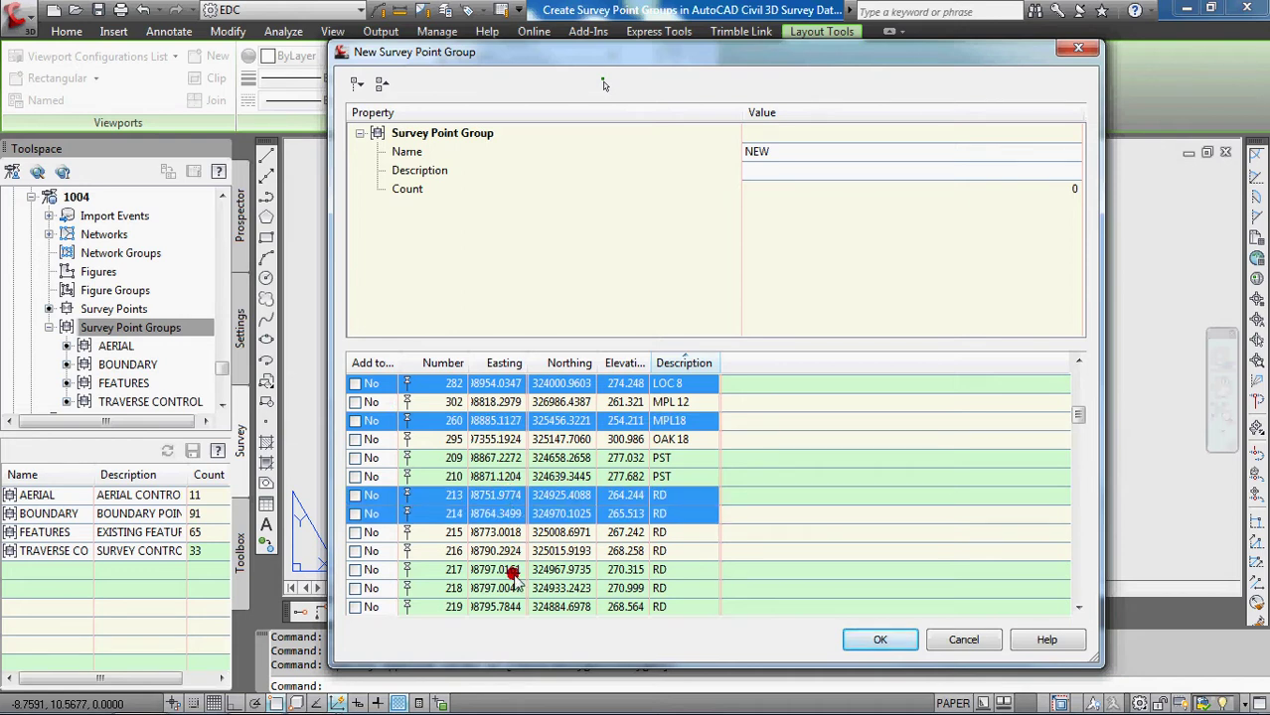
{"action": "left_click", "coordinate": [507, 551], "text": "ctrl"}
{"action": "left_click", "coordinate": [507, 569], "text": "ctrl"}
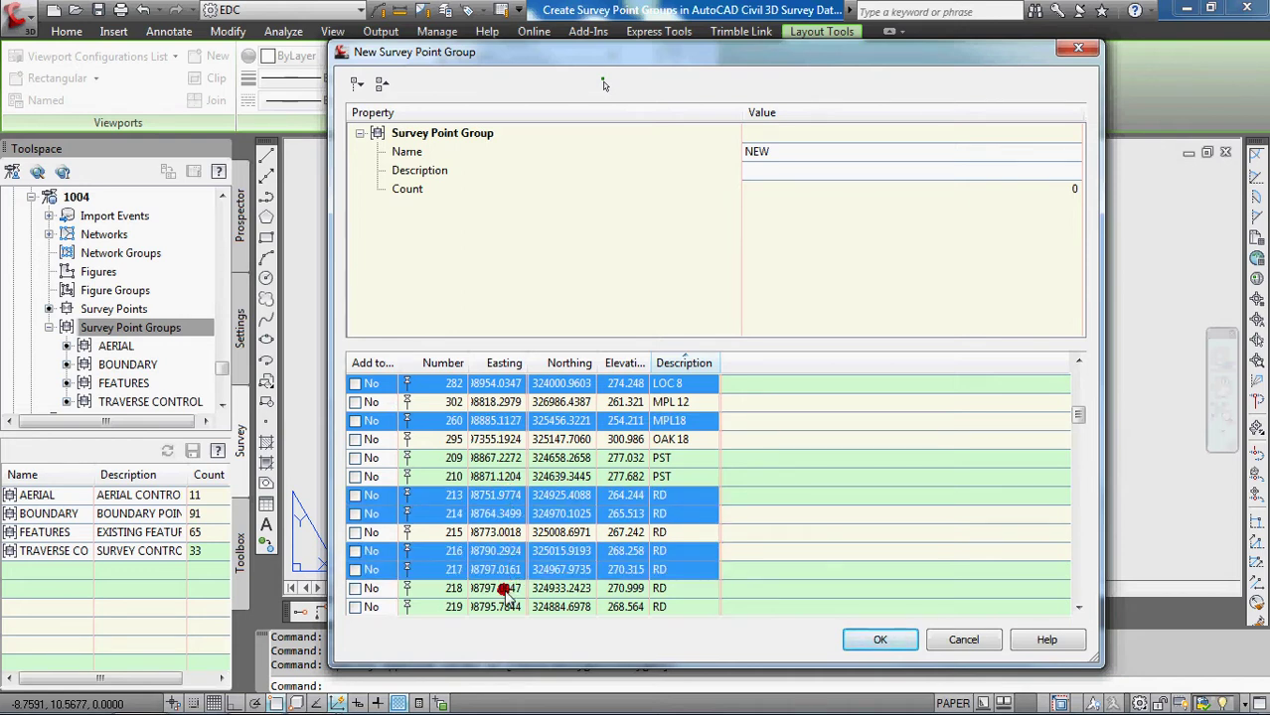
{"action": "left_click", "coordinate": [502, 607], "text": "ctrl"}
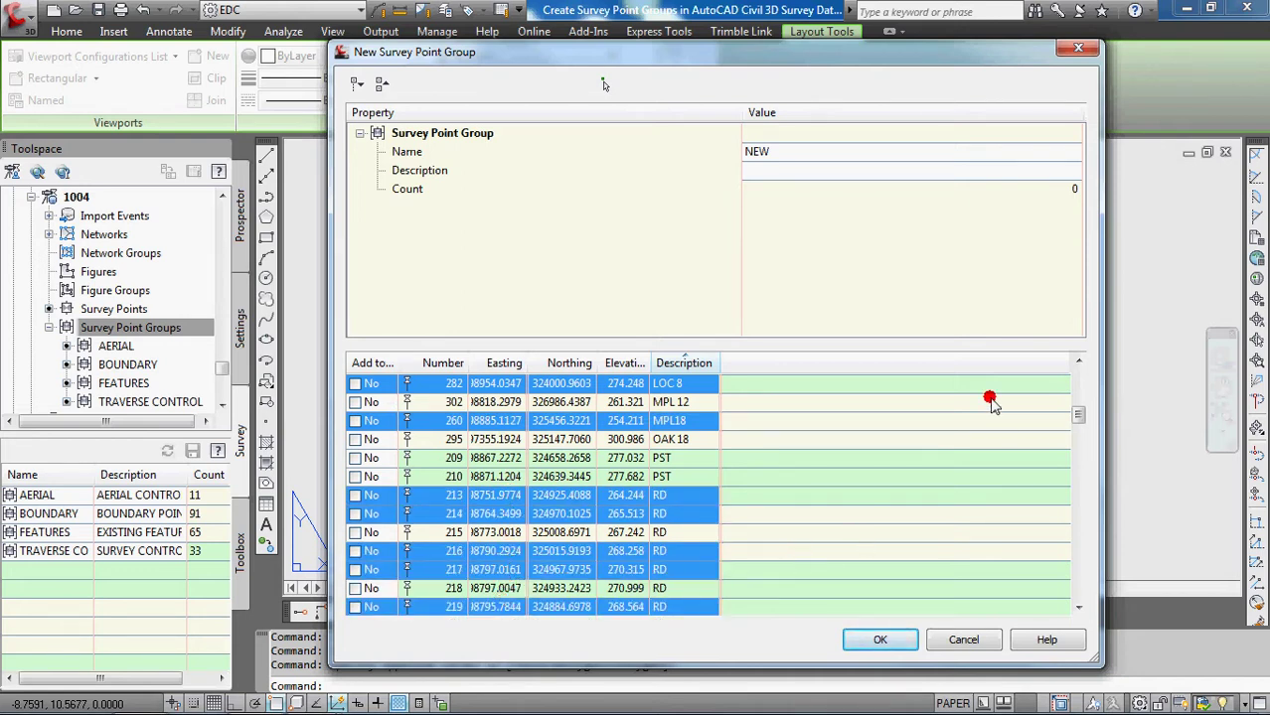
- Re-add point 260 and mark all seven selected points Yes for NEW
{"action": "left_click", "coordinate": [359, 421]}
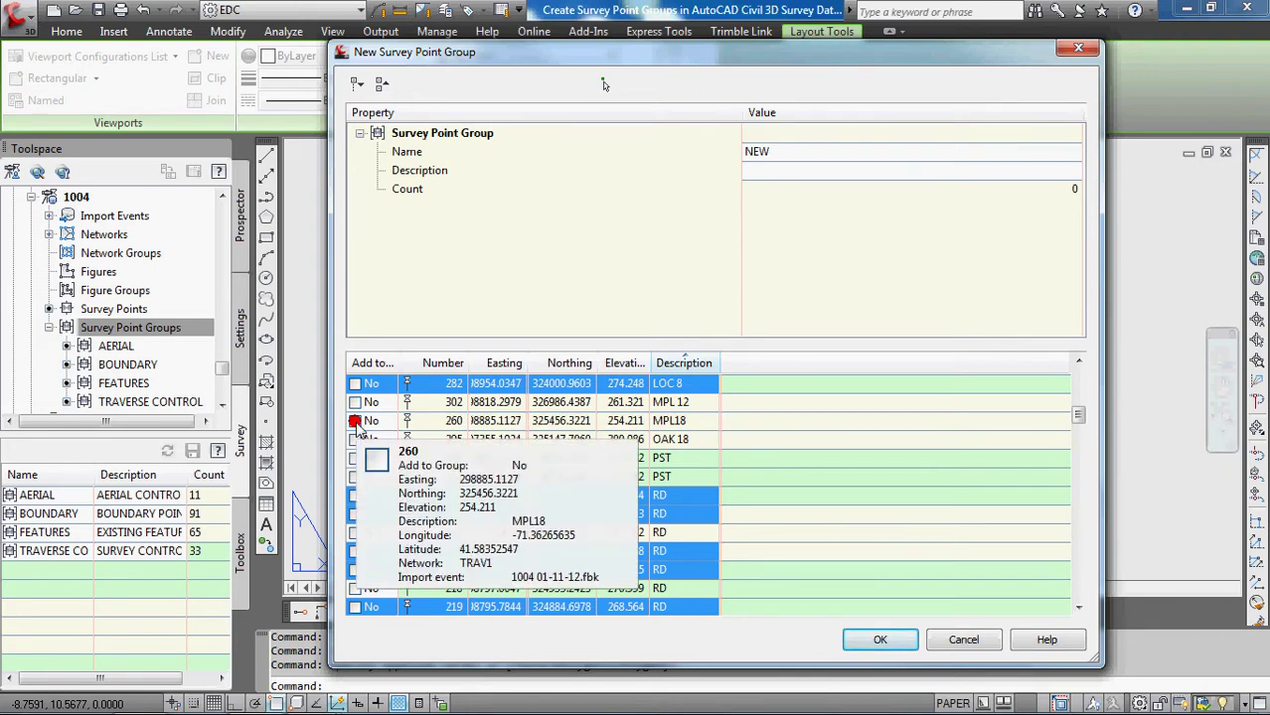
{"action": "left_click", "coordinate": [452, 420], "text": "ctrl"}
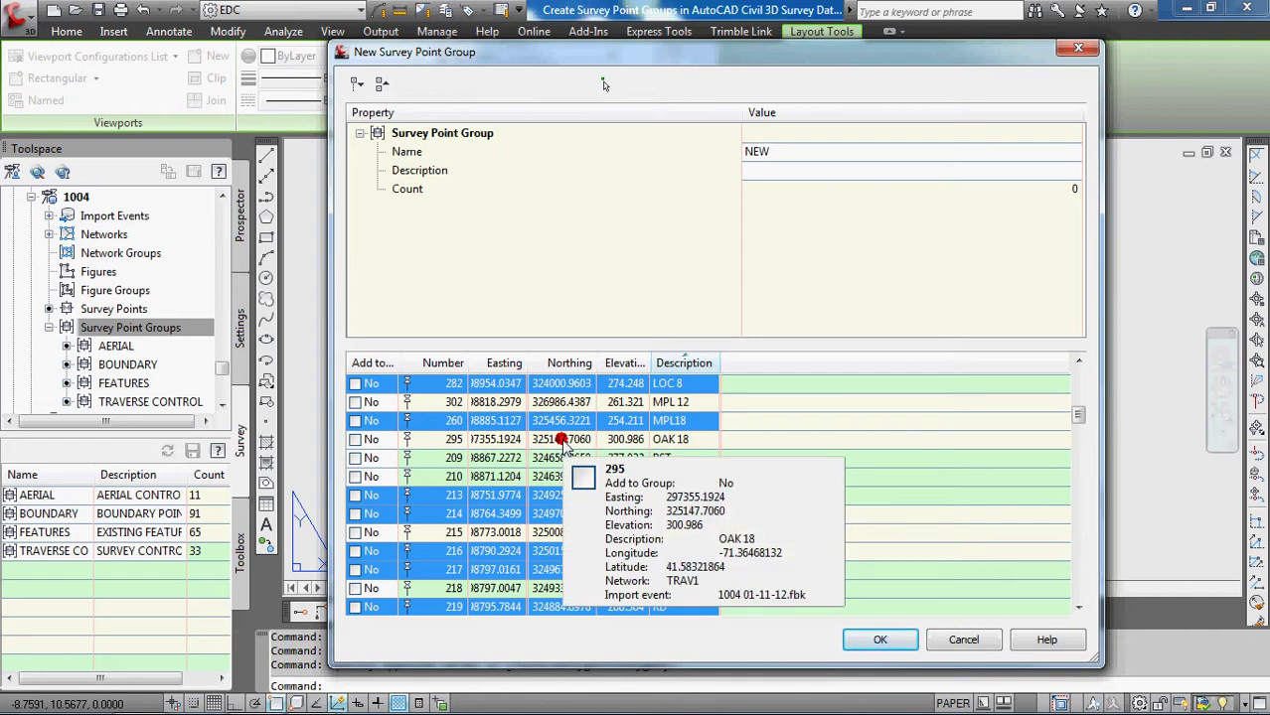
{"action": "left_click", "coordinate": [356, 421]}
{"action": "left_click", "coordinate": [642, 415]}
{"action": "mouse_move", "coordinate": [642, 418]}
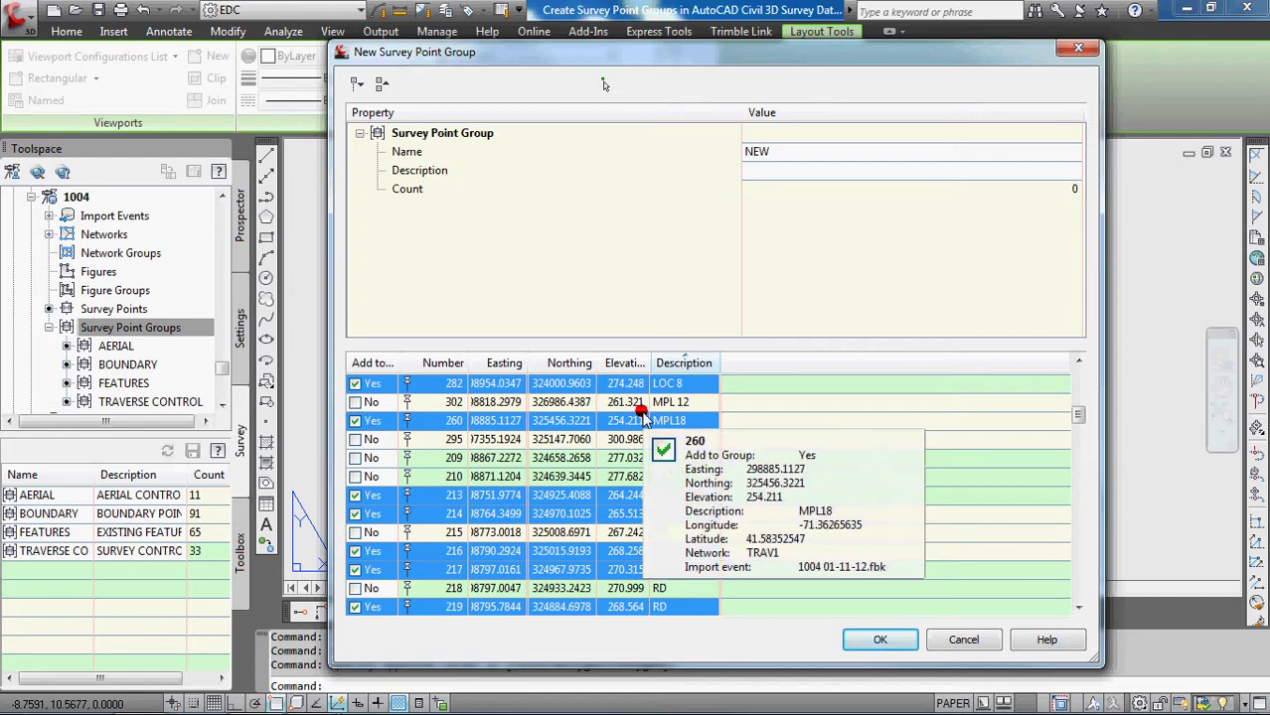
{"action": "left_click", "coordinate": [761, 402]}
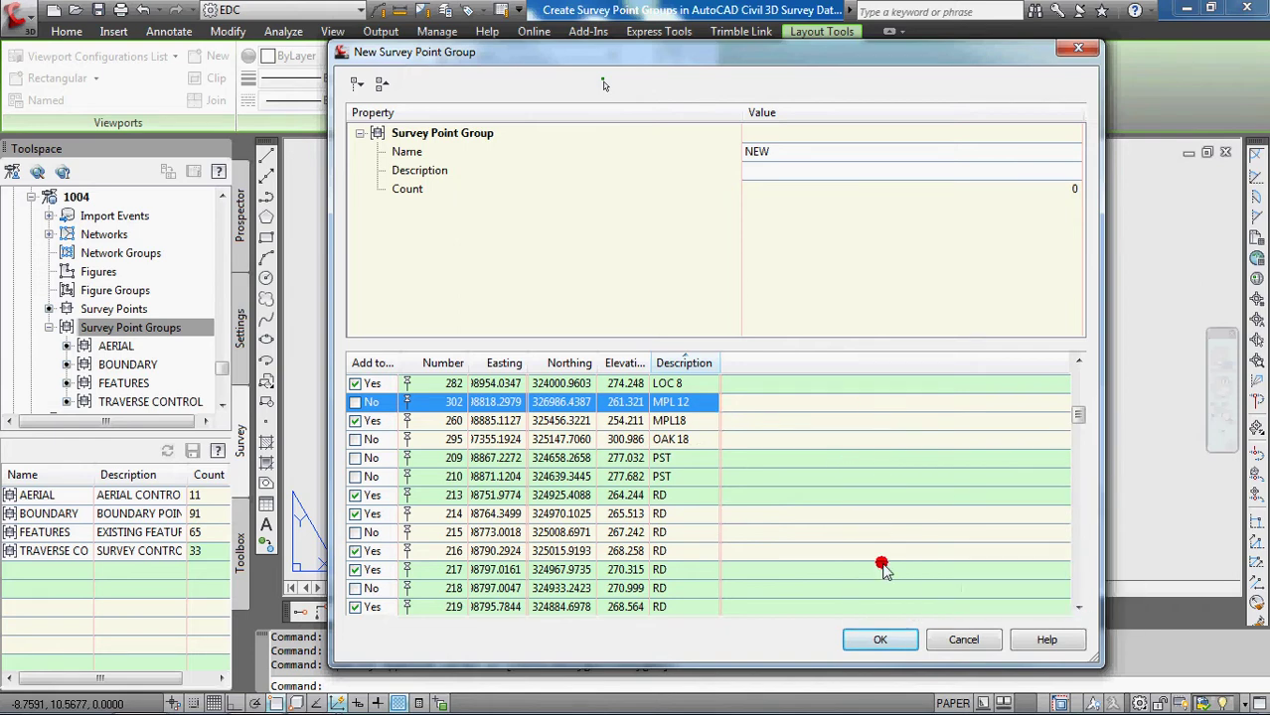
- Create the NEW group with its 25 points and list its member points
{"action": "left_click", "coordinate": [879, 640]}
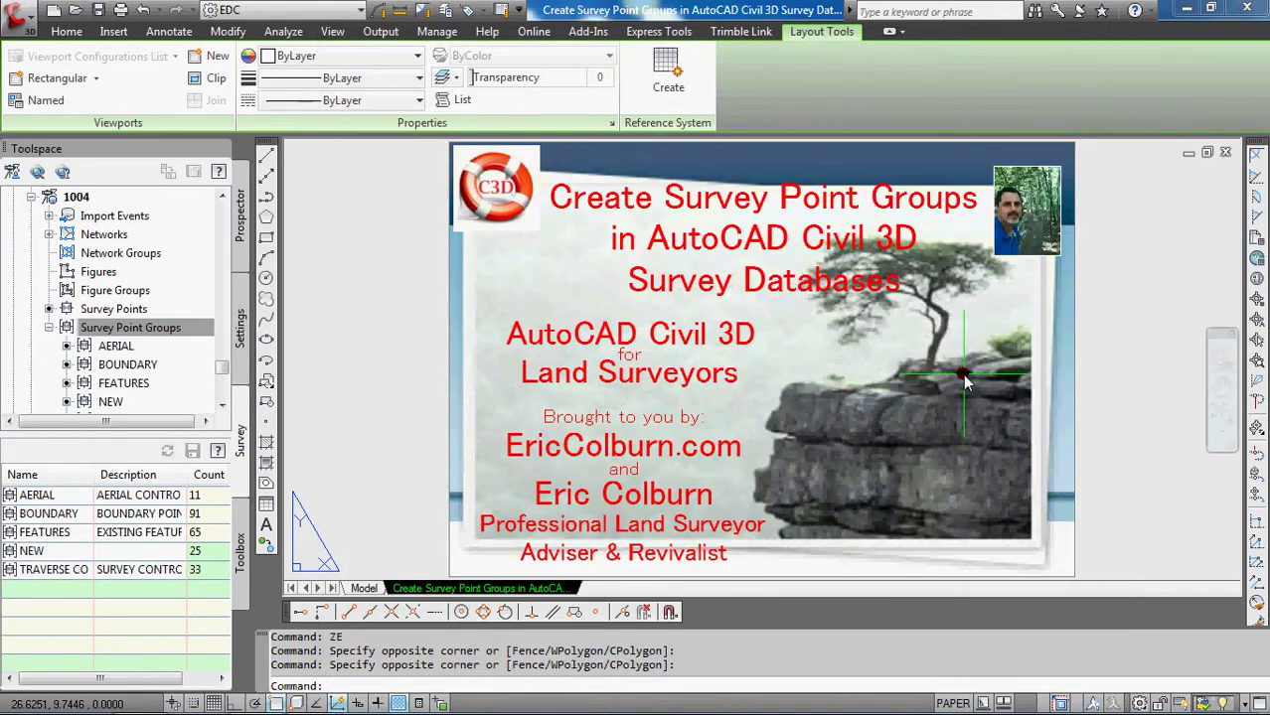
{"action": "left_click_drag", "start_coordinate": [227, 417], "coordinate": [199, 422]}
{"action": "left_click", "coordinate": [101, 402]}
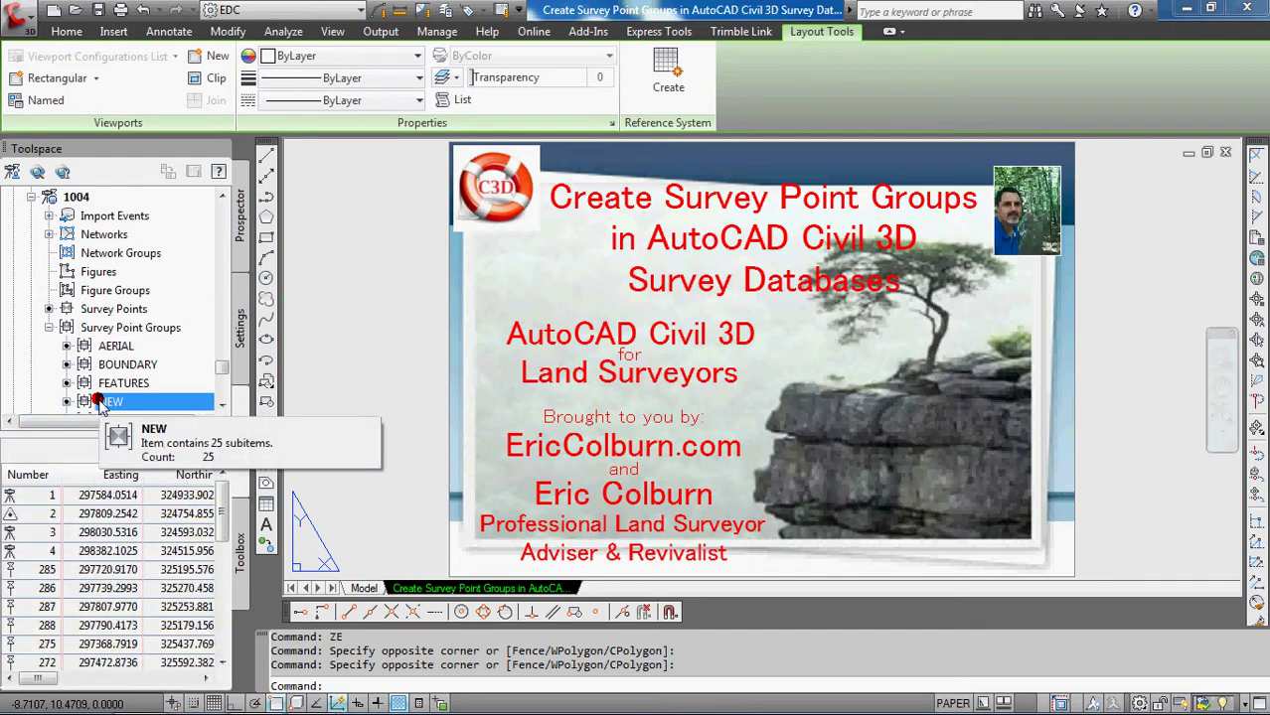
- Step through points 1–4, 285 and 286 in the NEW group's point list
{"action": "left_click", "coordinate": [20, 496]}
{"action": "left_click", "coordinate": [22, 513]}
{"action": "left_click", "coordinate": [27, 531]}
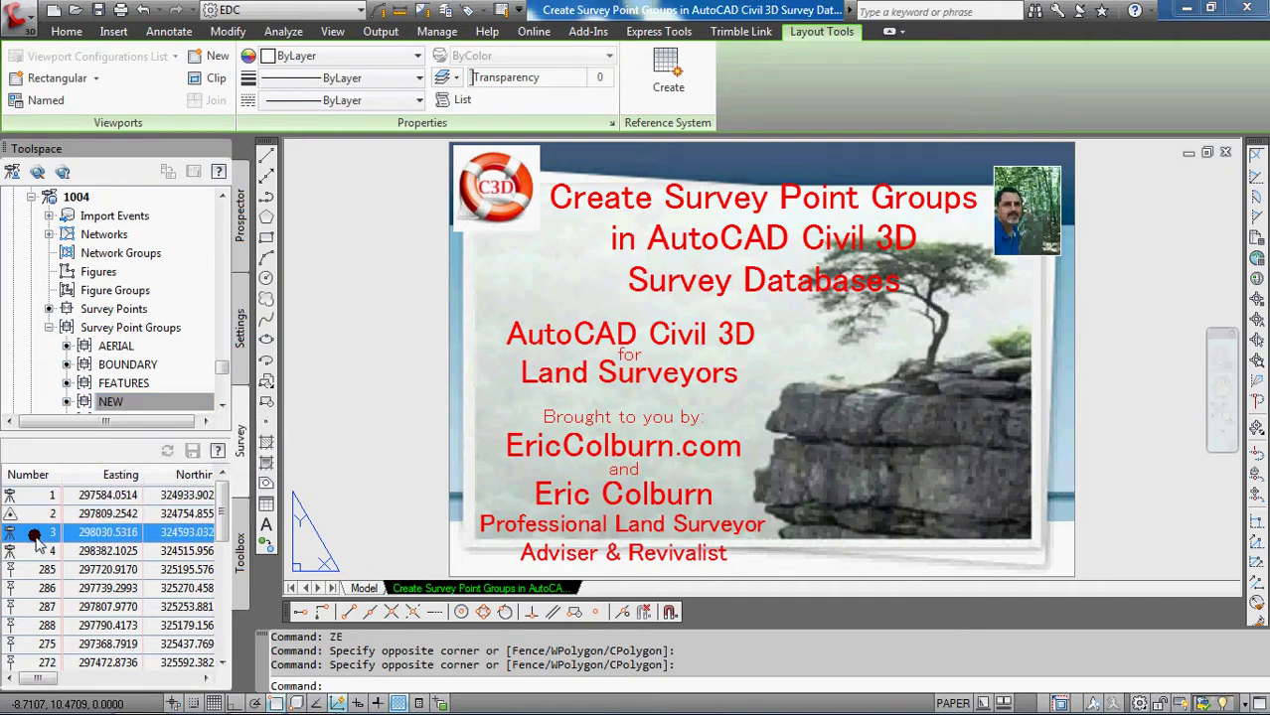
{"action": "left_click", "coordinate": [34, 550]}
{"action": "left_click", "coordinate": [42, 570]}
{"action": "left_click", "coordinate": [47, 589]}
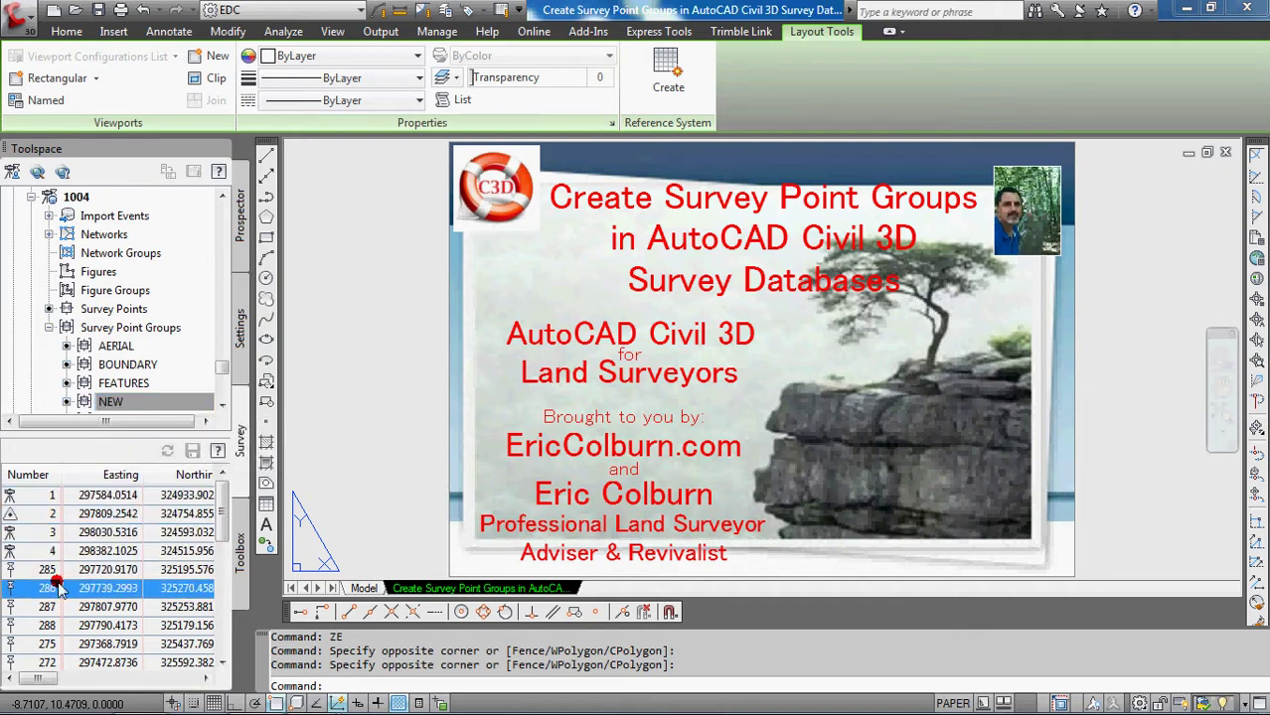
{"action": "left_click", "coordinate": [270, 455]}
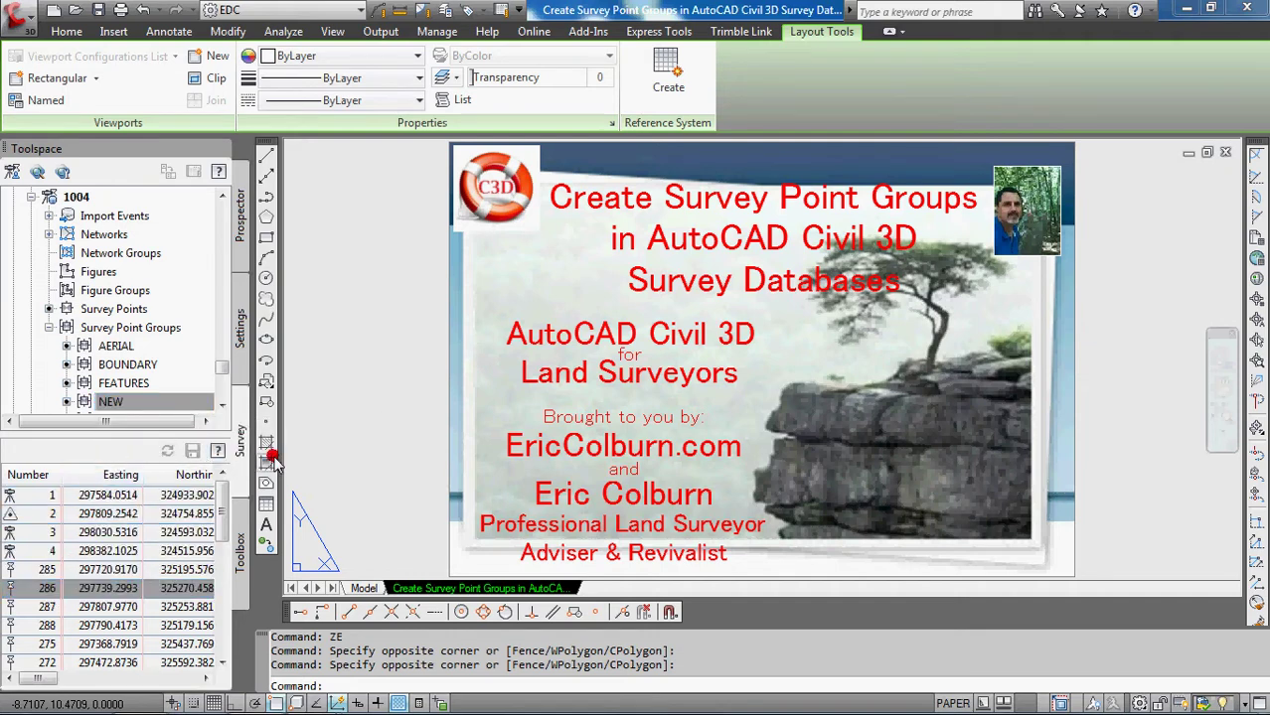
- Switch to model space and review the NEW group's properties
{"action": "left_click", "coordinate": [363, 588]}
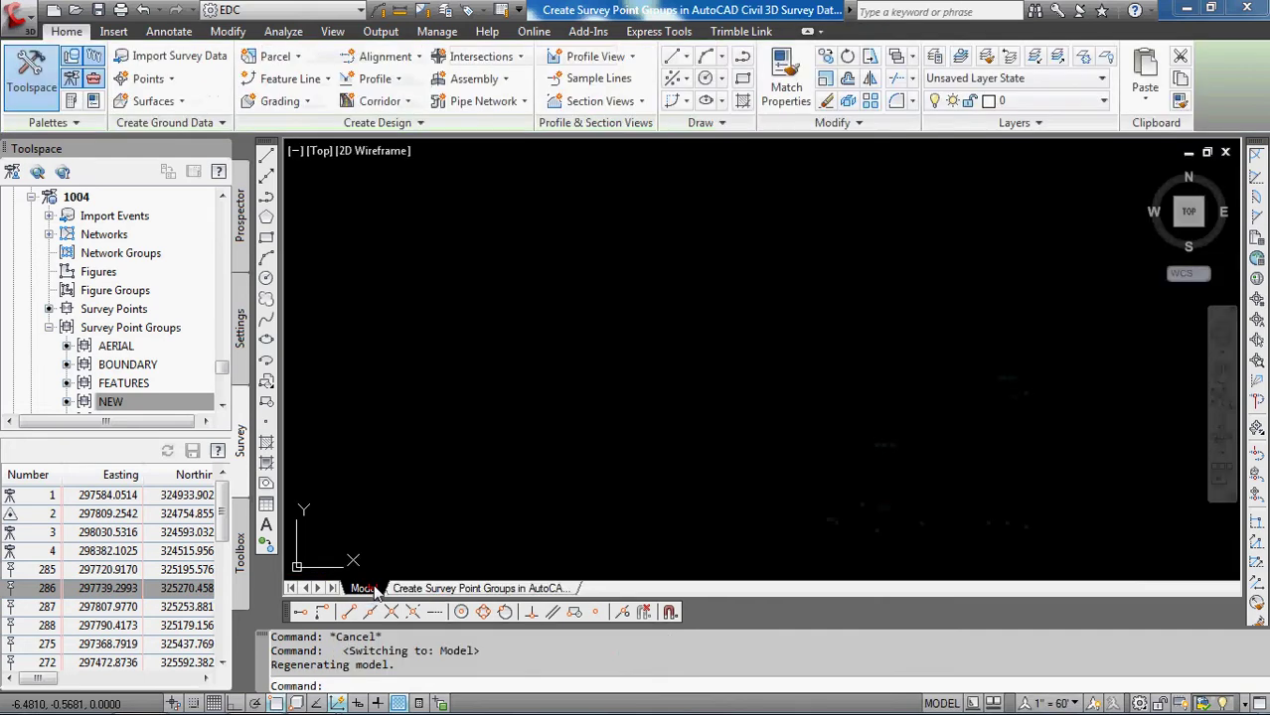
{"action": "right_click", "coordinate": [108, 401]}
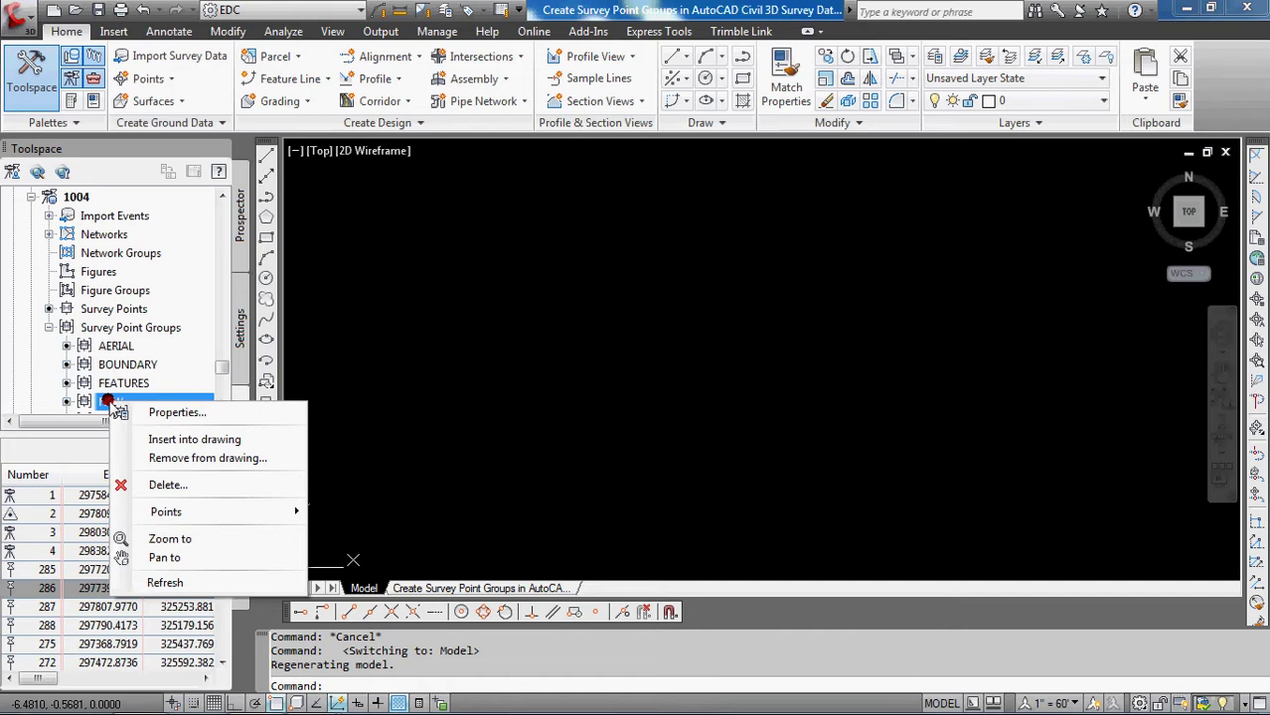
{"action": "left_click", "coordinate": [175, 412]}
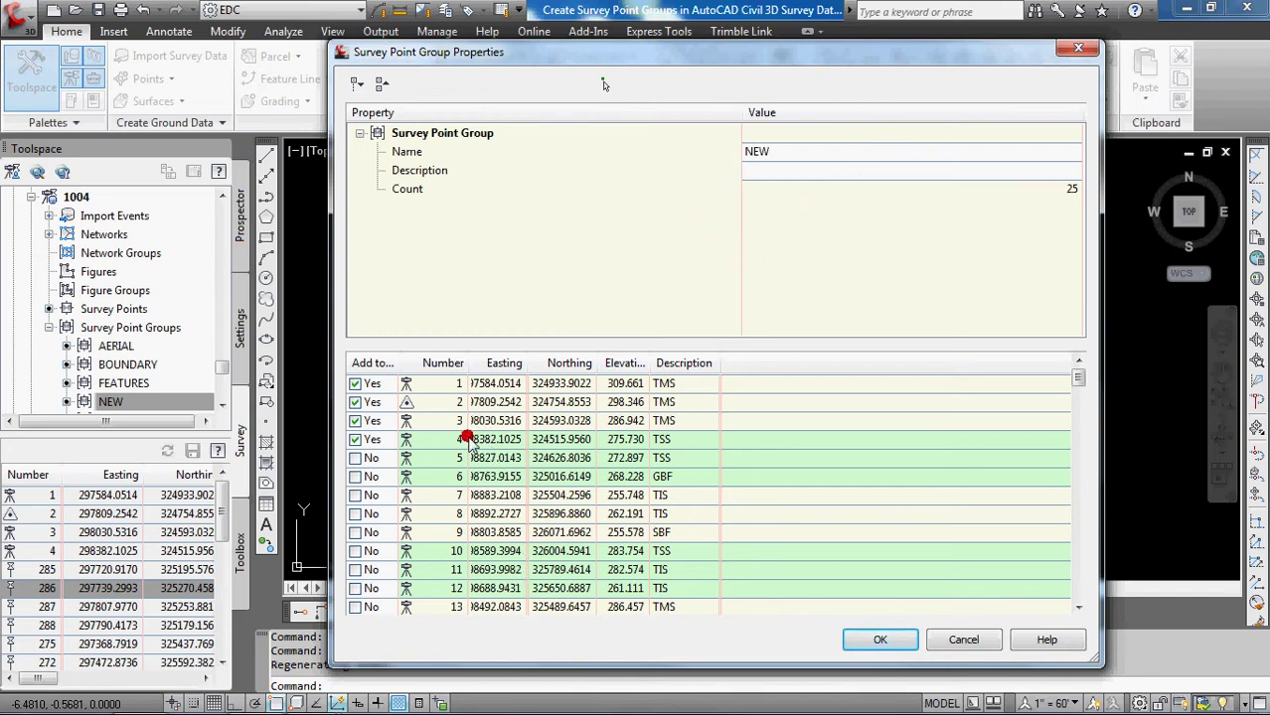
{"action": "left_click", "coordinate": [1078, 47]}
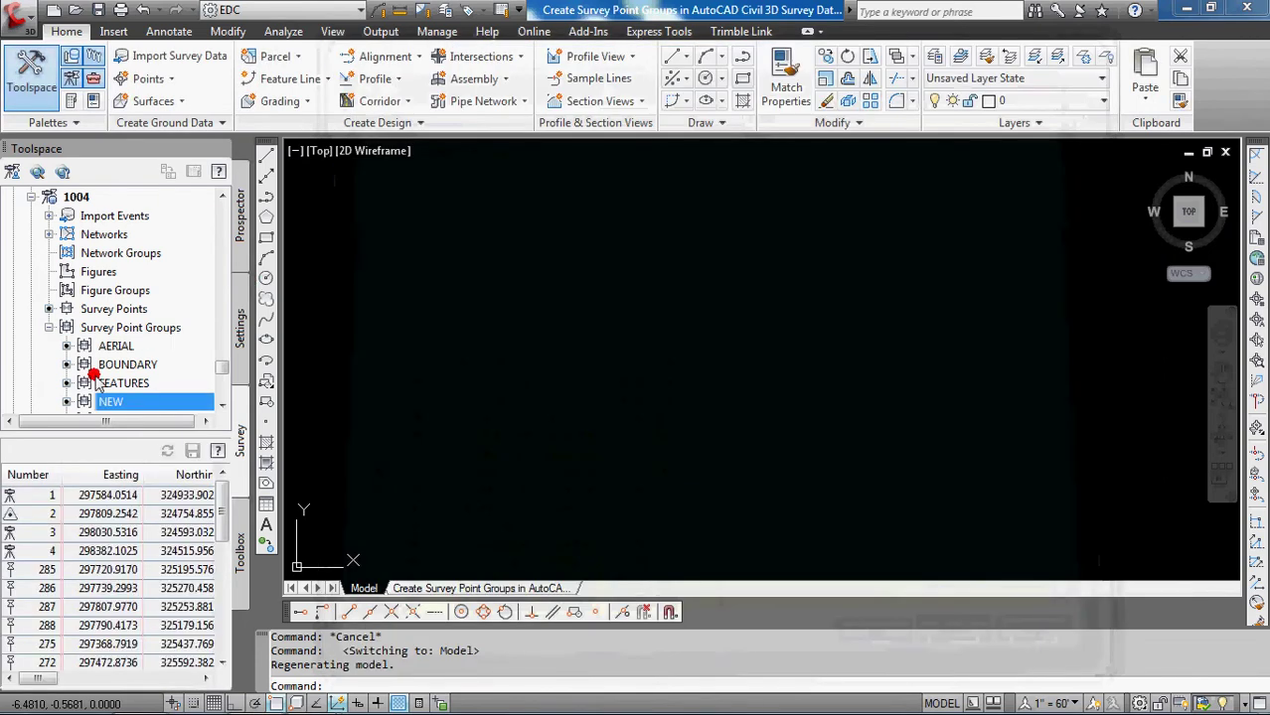
- Review the NEW group's 25 points in the Survey Points Editor, then close it
{"action": "right_click", "coordinate": [118, 402]}
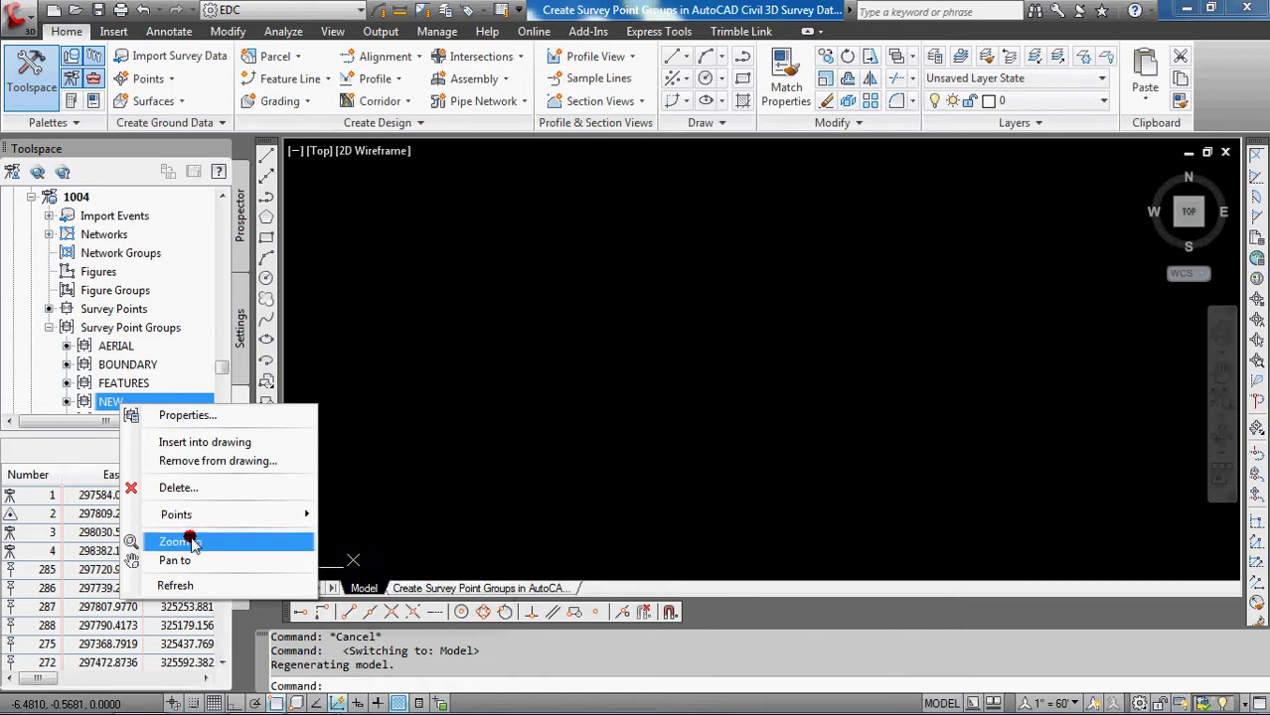
{"action": "mouse_move", "coordinate": [194, 517]}
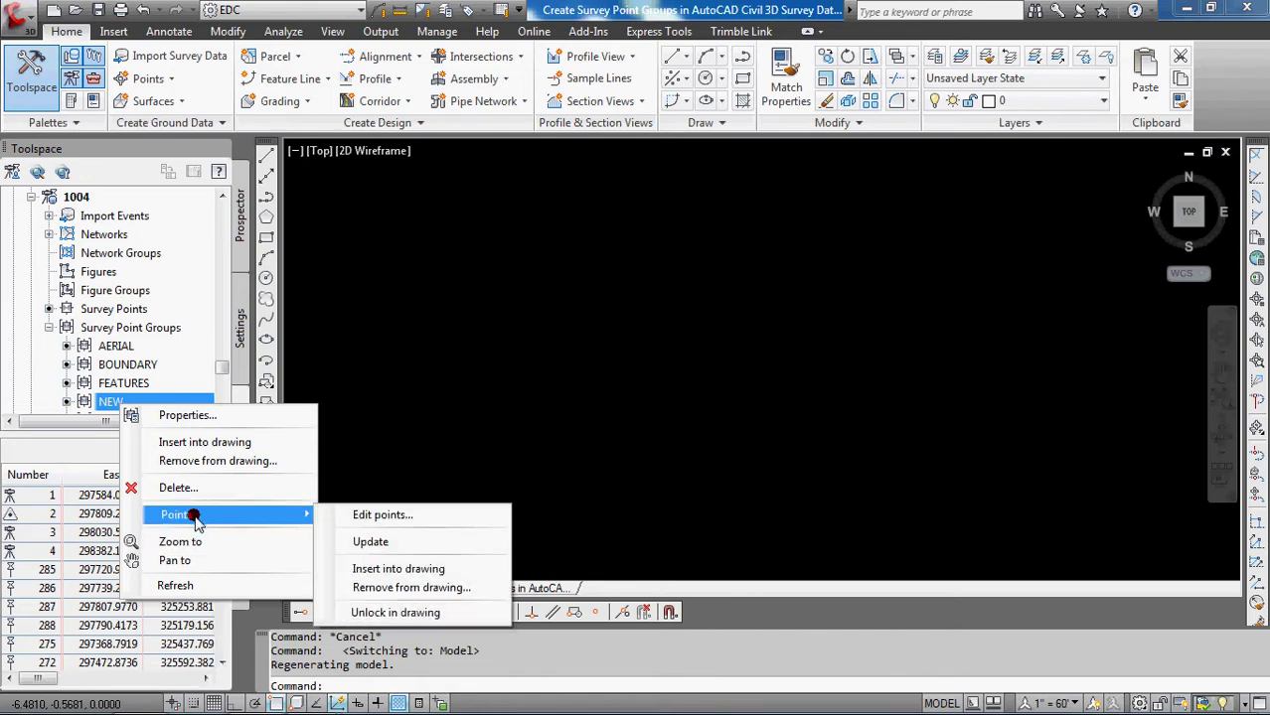
{"action": "left_click", "coordinate": [382, 515]}
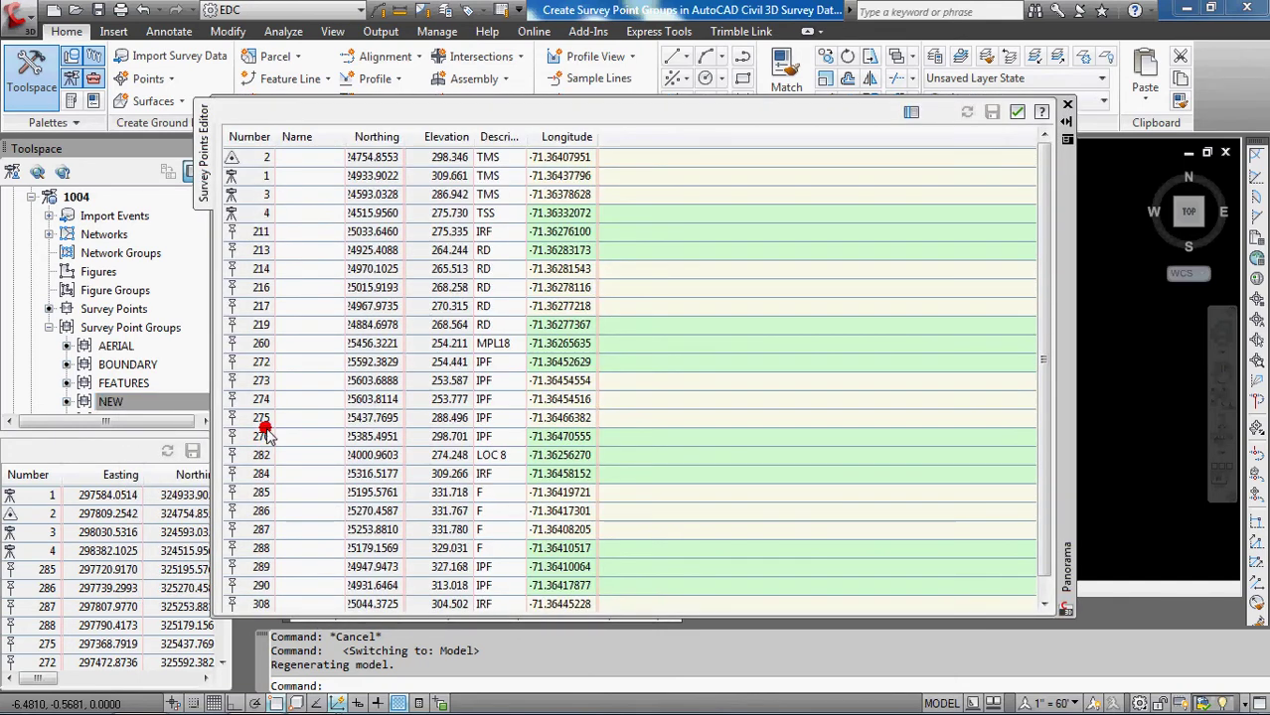
{"action": "left_click", "coordinate": [1063, 109]}
- Insert the NEW group's survey points into the model space drawing
{"action": "right_click", "coordinate": [161, 405]}
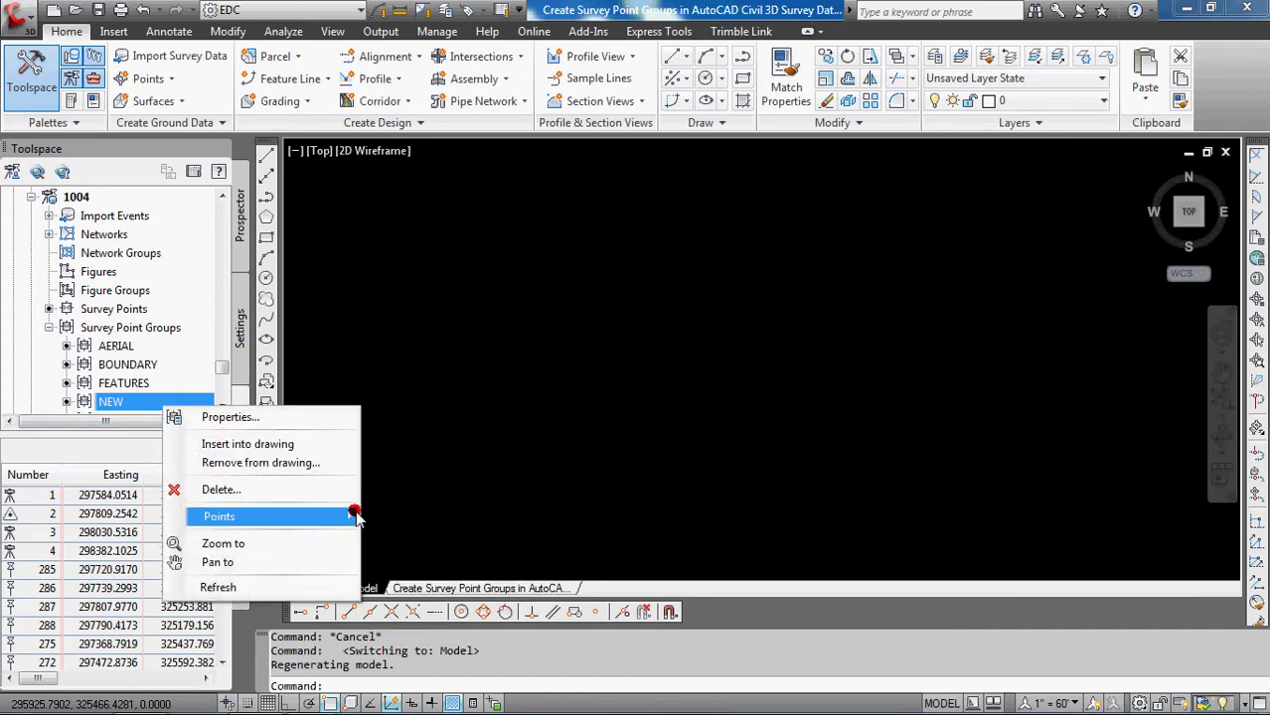
{"action": "mouse_move", "coordinate": [350, 515]}
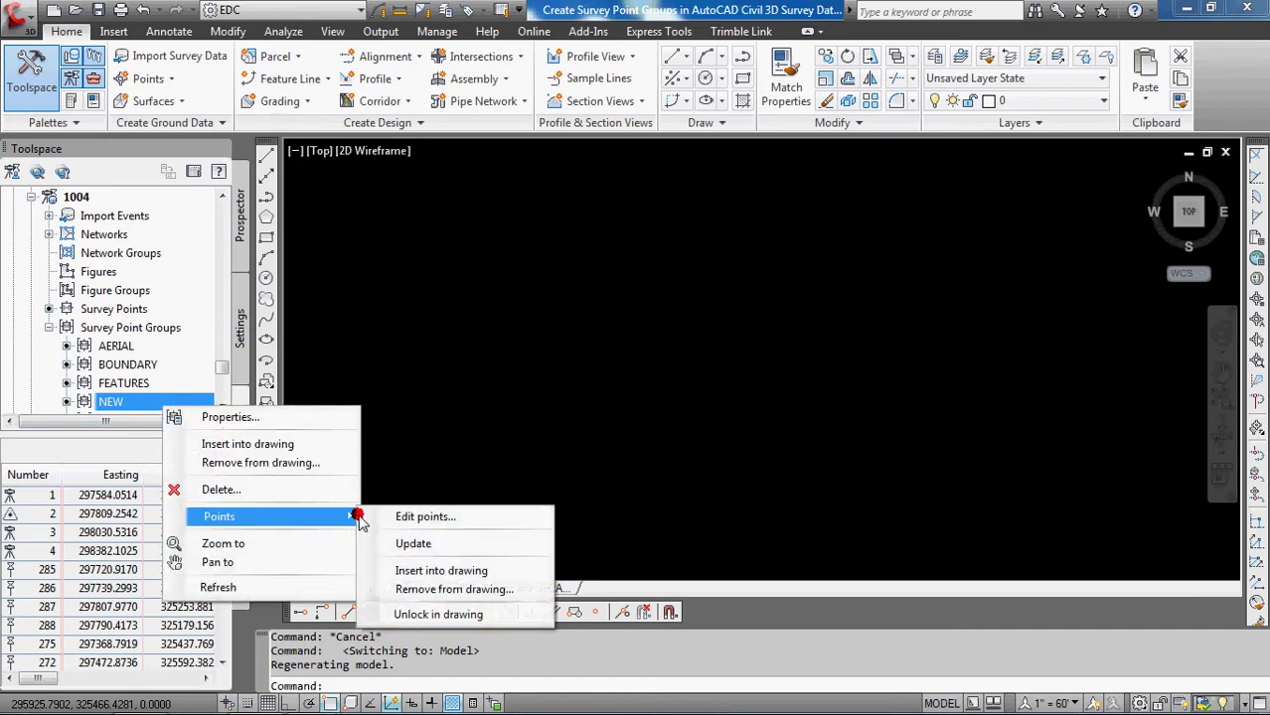
{"action": "left_click", "coordinate": [445, 572]}
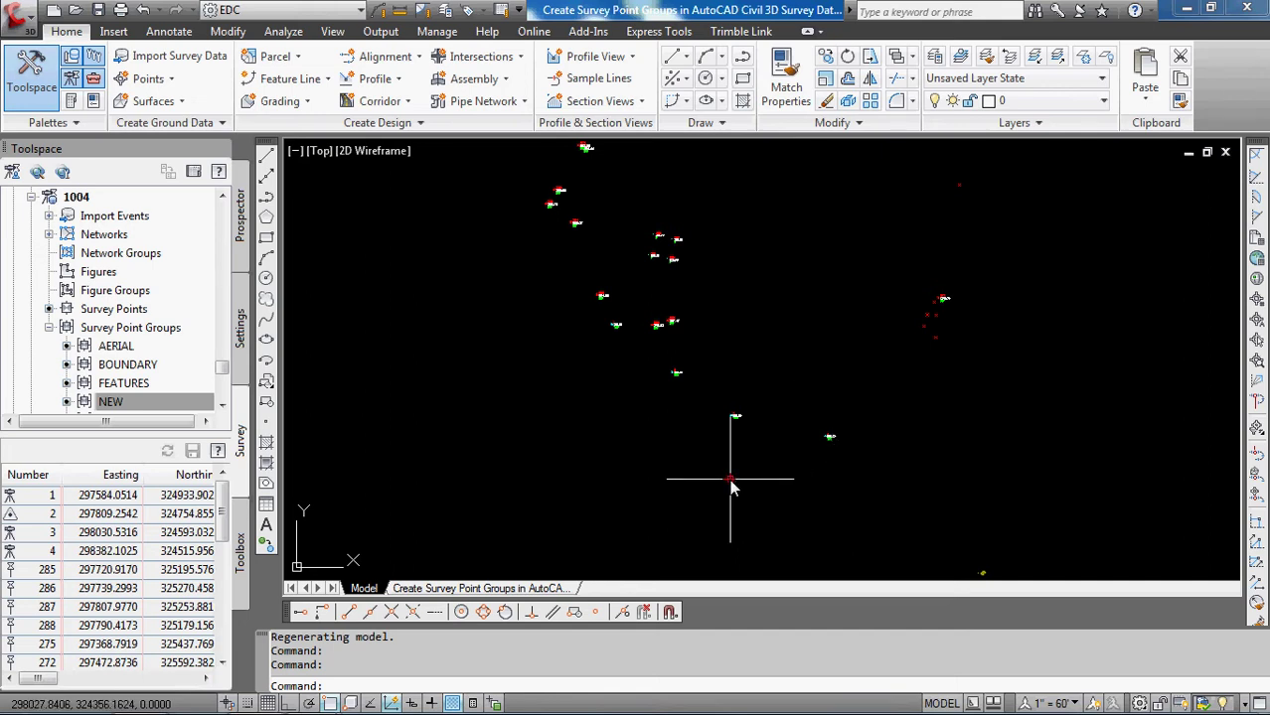
- Draw a line through successive NEW survey points, from the topmost down to the far-right point
{"action": "left_click", "coordinate": [266, 157]}
{"action": "left_click", "coordinate": [586, 149]}
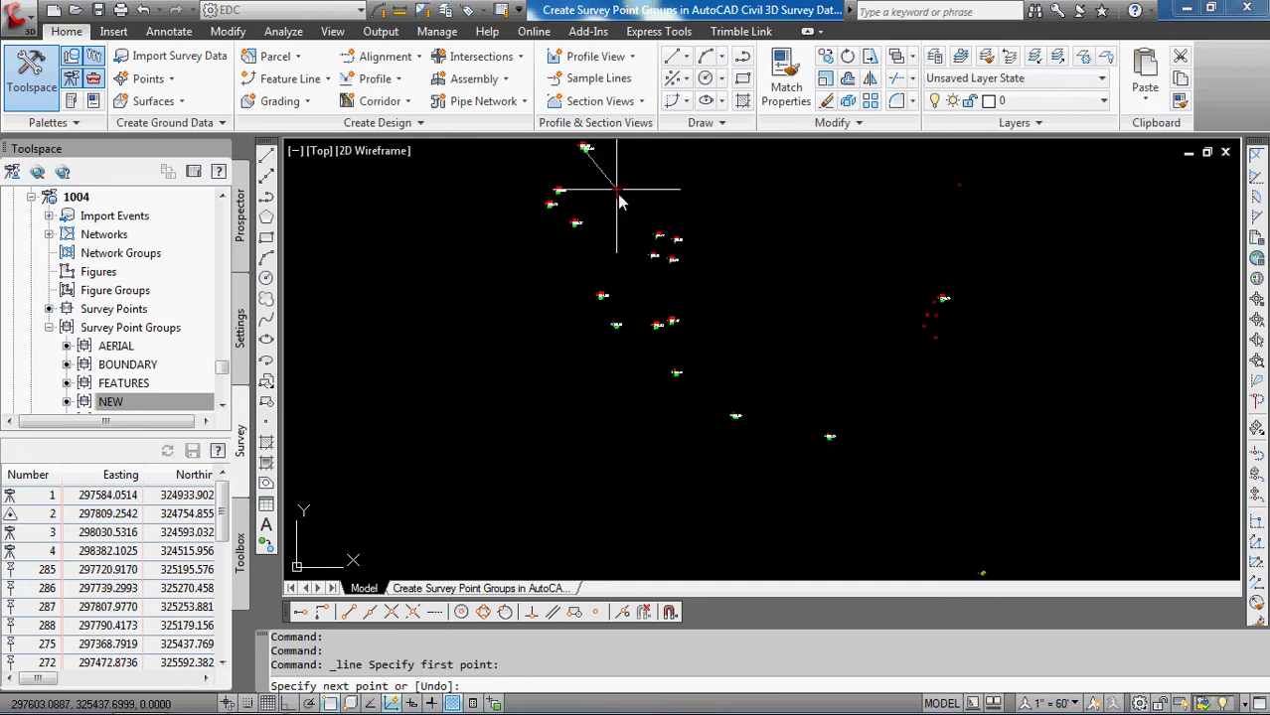
{"action": "left_click", "coordinate": [658, 236]}
{"action": "left_click", "coordinate": [668, 256]}
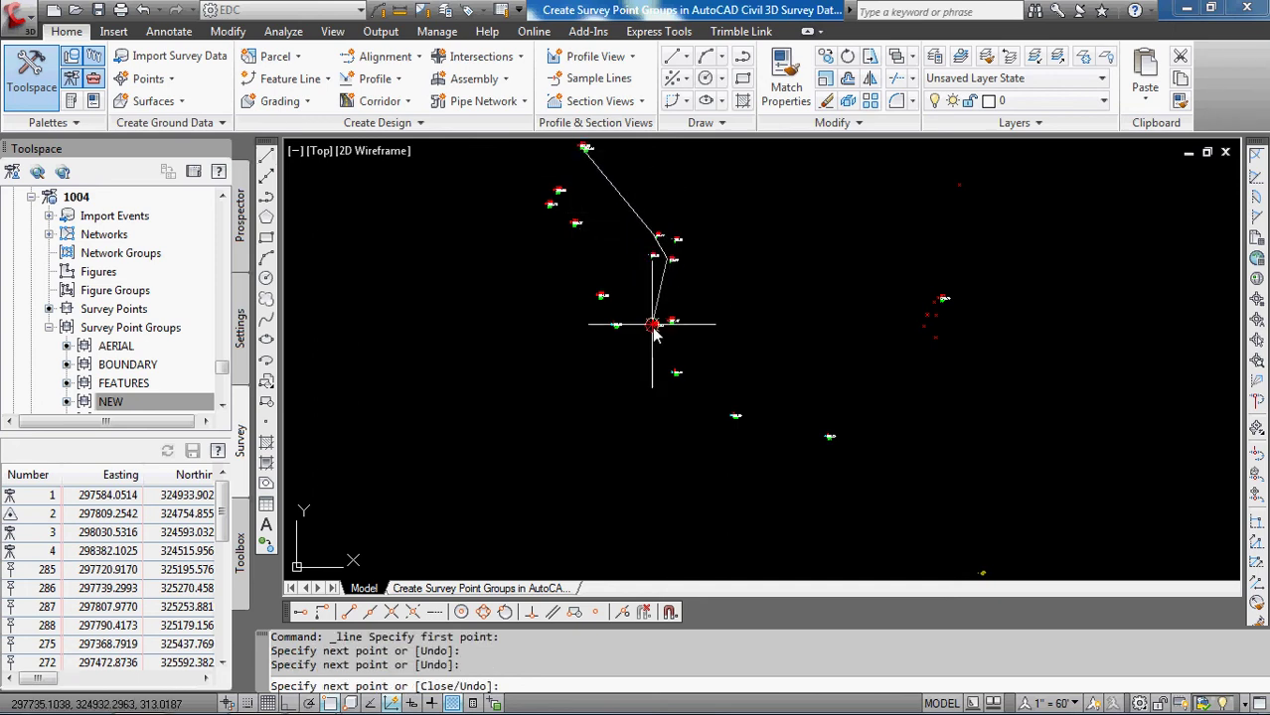
{"action": "left_click", "coordinate": [655, 323]}
{"action": "left_click", "coordinate": [676, 372]}
{"action": "left_click", "coordinate": [735, 415]}
{"action": "left_click", "coordinate": [827, 435]}
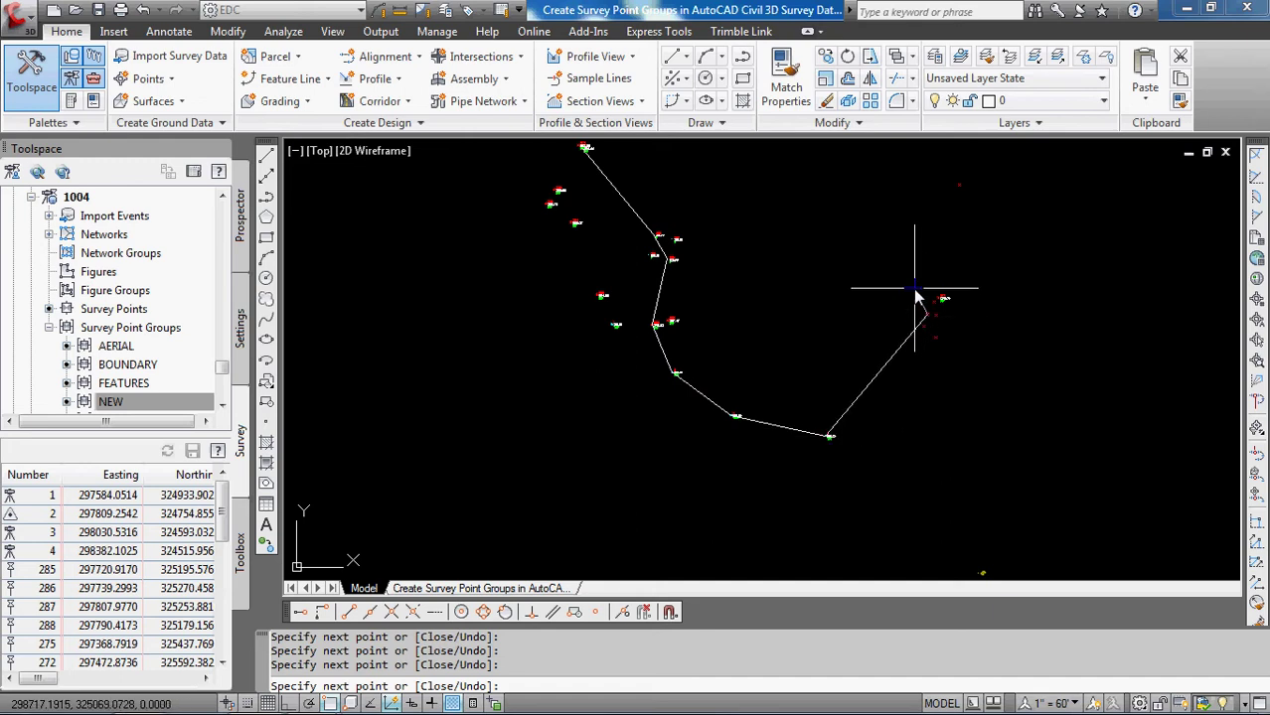
{"action": "key", "text": "Return"}
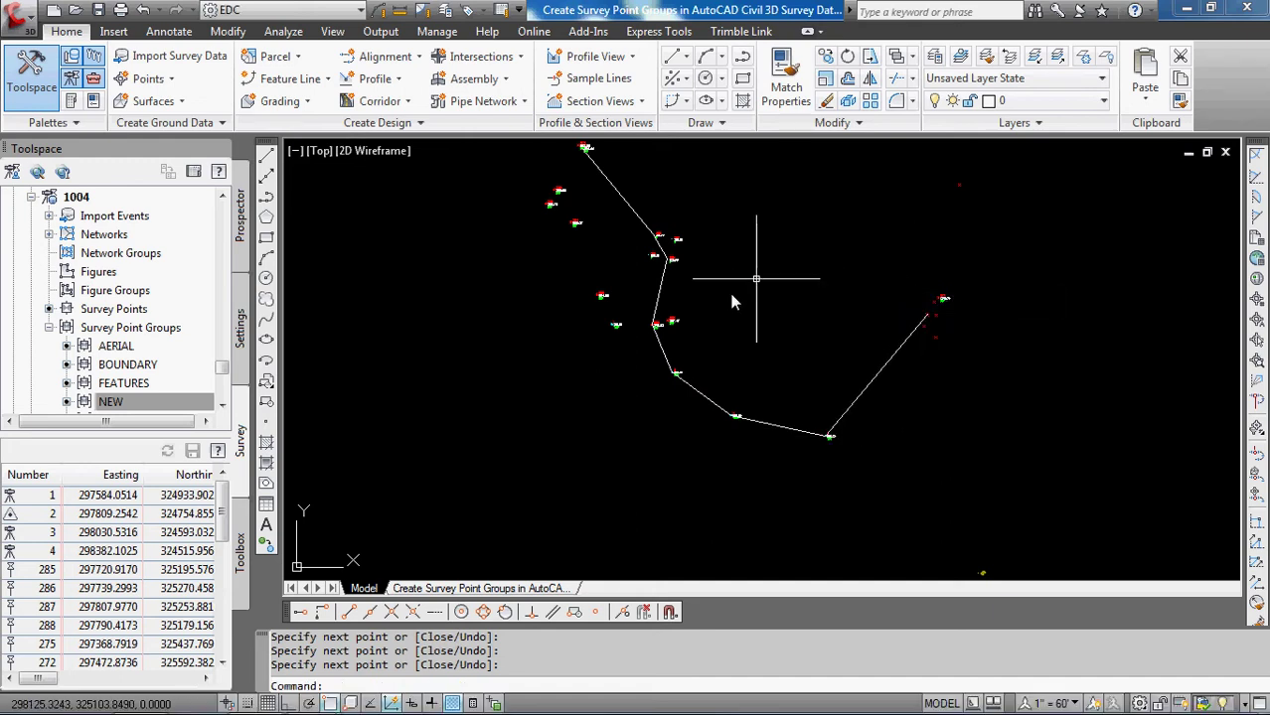
{"action": "left_click", "coordinate": [111, 403]}
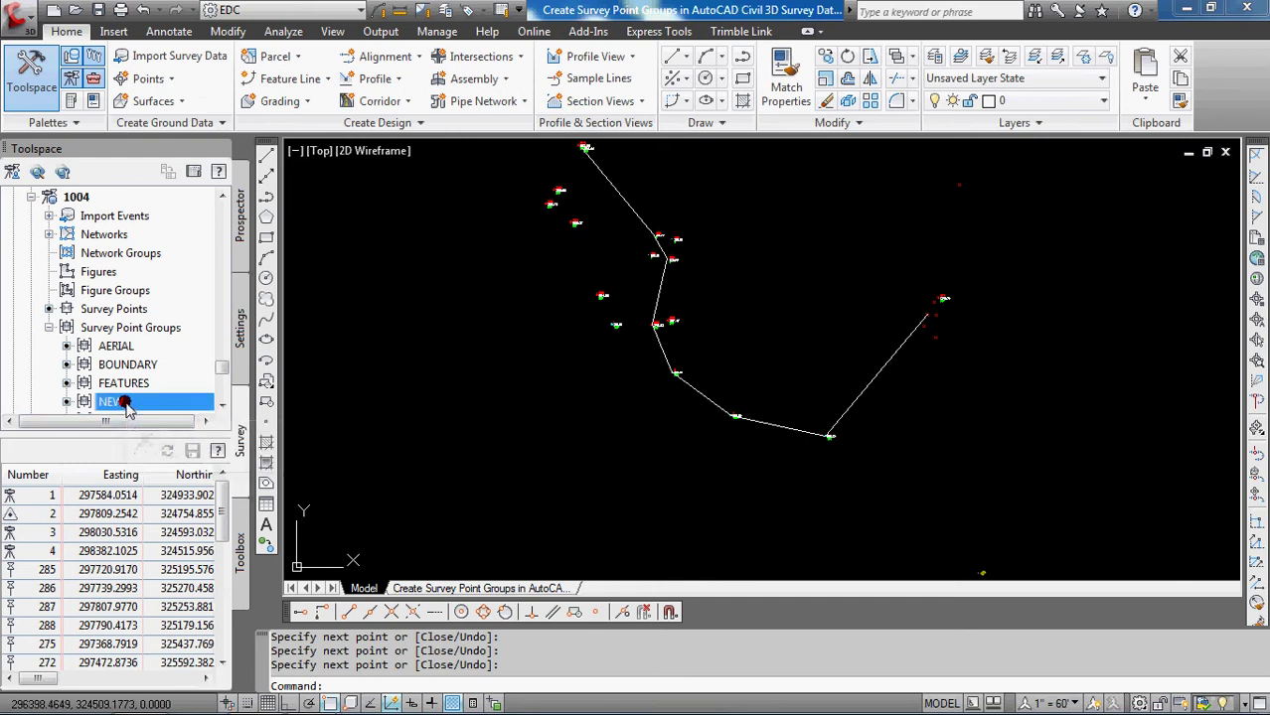
- Remove the NEW point group's 25 survey points from the drawing, confirming with Yes
{"action": "right_click", "coordinate": [127, 409]}
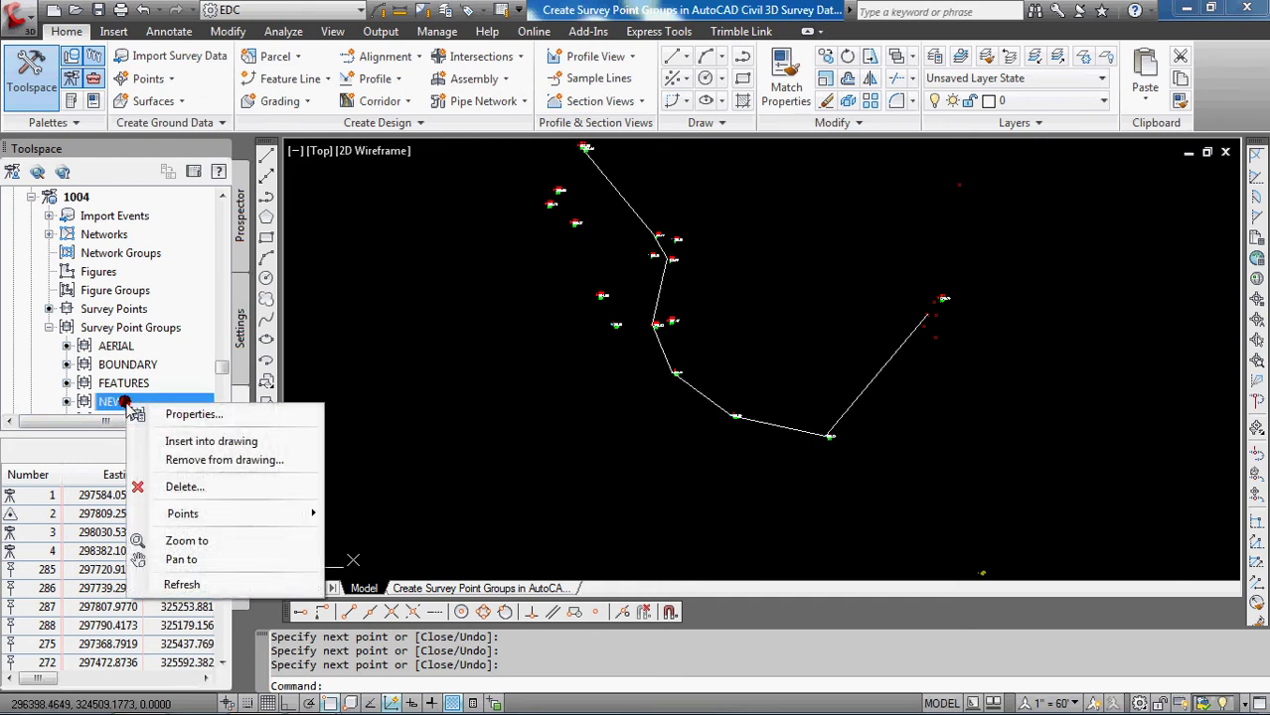
{"action": "left_click", "coordinate": [206, 513]}
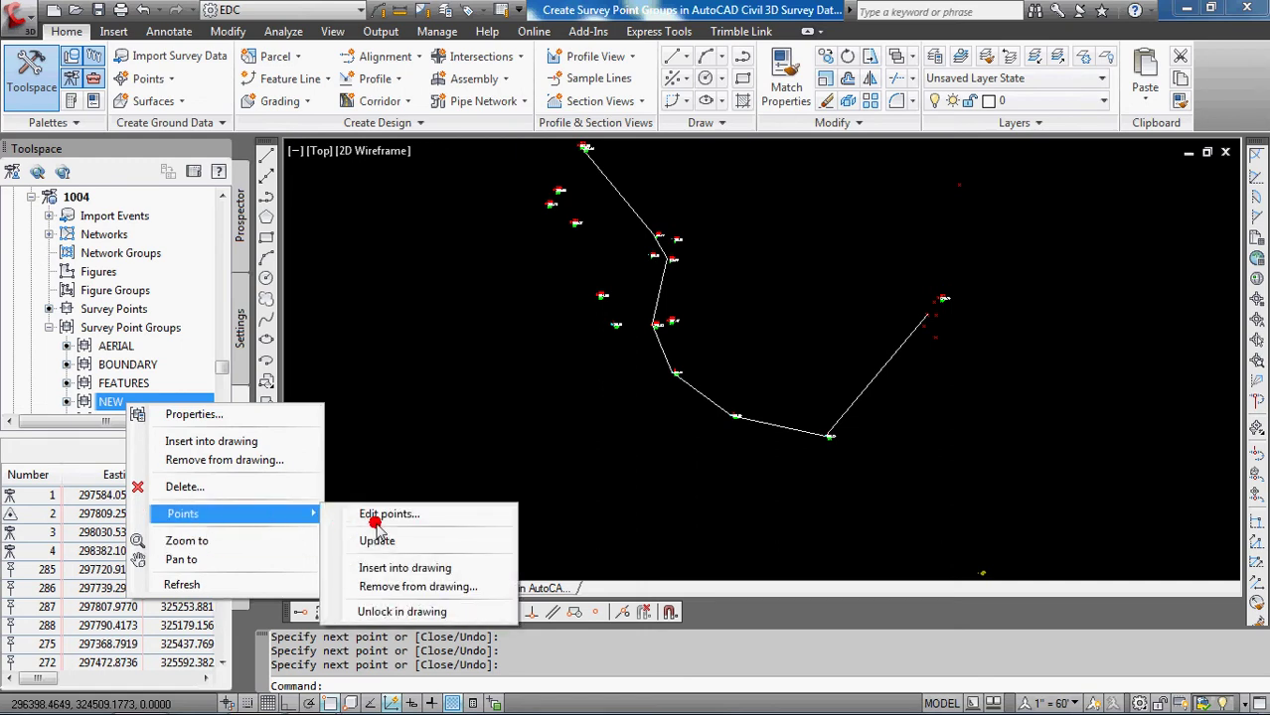
{"action": "left_click", "coordinate": [416, 586]}
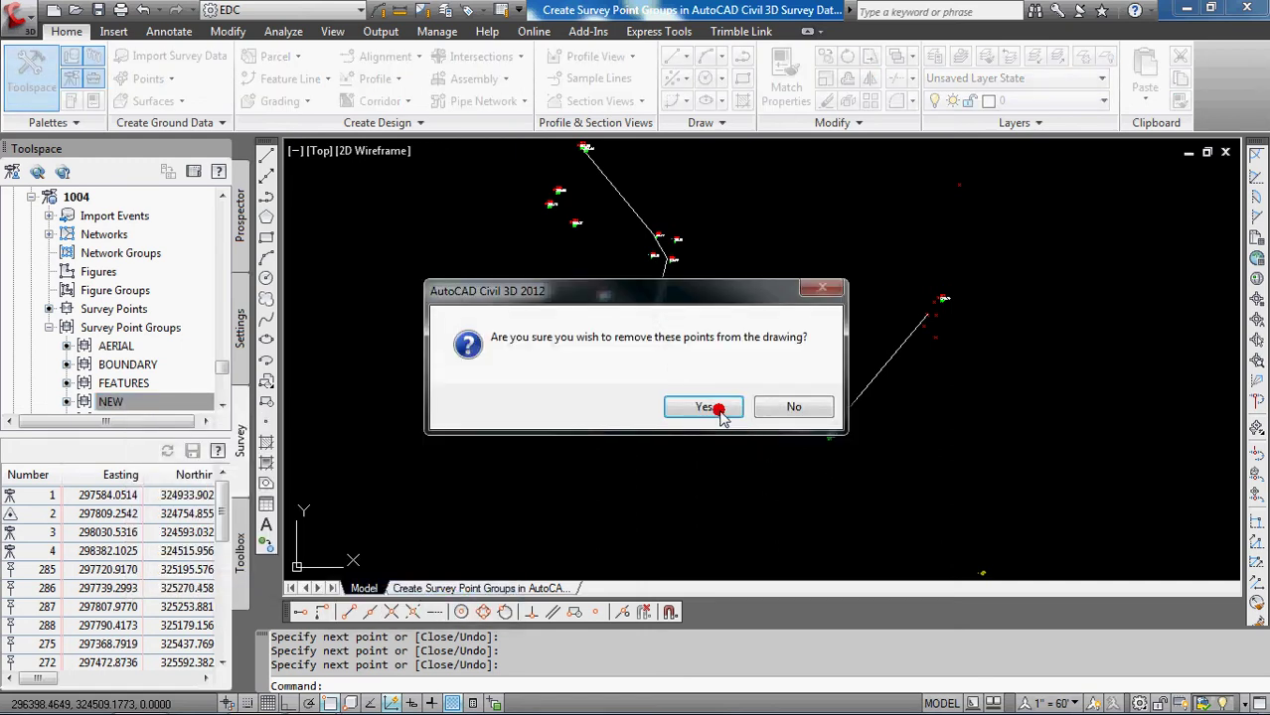
{"action": "left_click", "coordinate": [714, 408]}
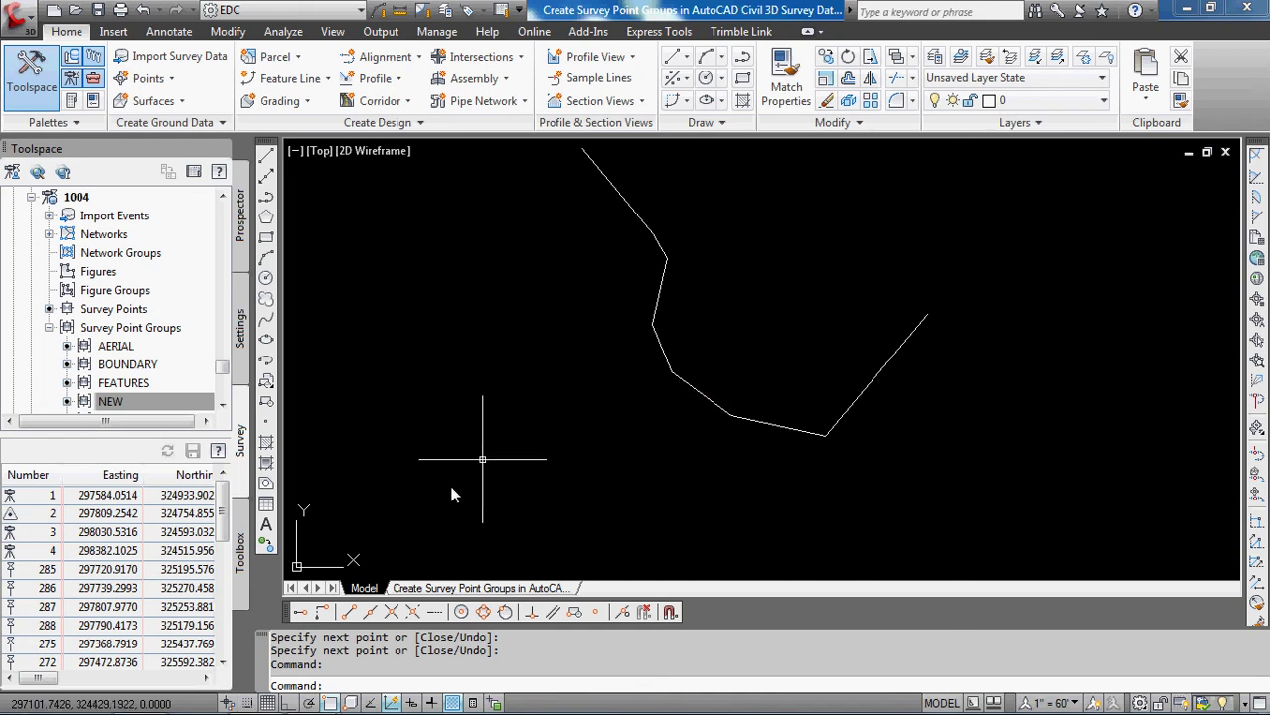
- Switch from model space to the Create Survey Point Groups title layout
{"action": "key", "text": "Escape"}
{"action": "key", "text": "Escape"}
{"action": "left_click", "coordinate": [445, 588]}
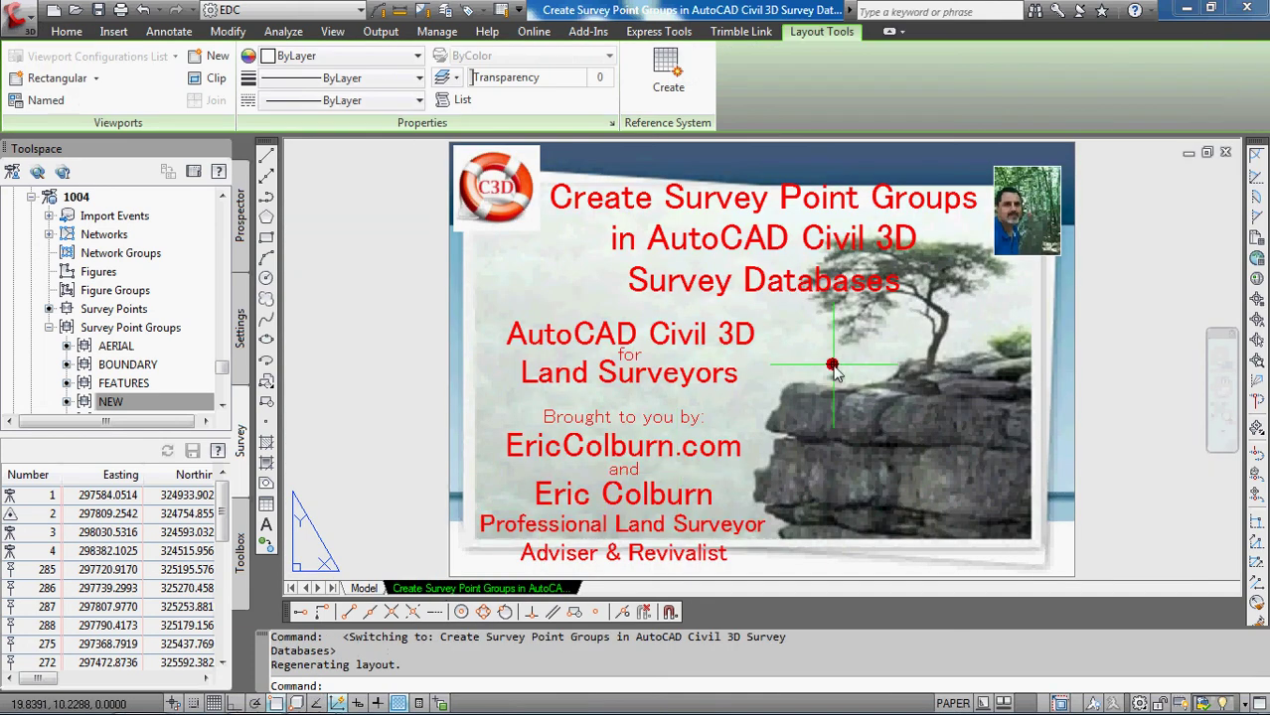